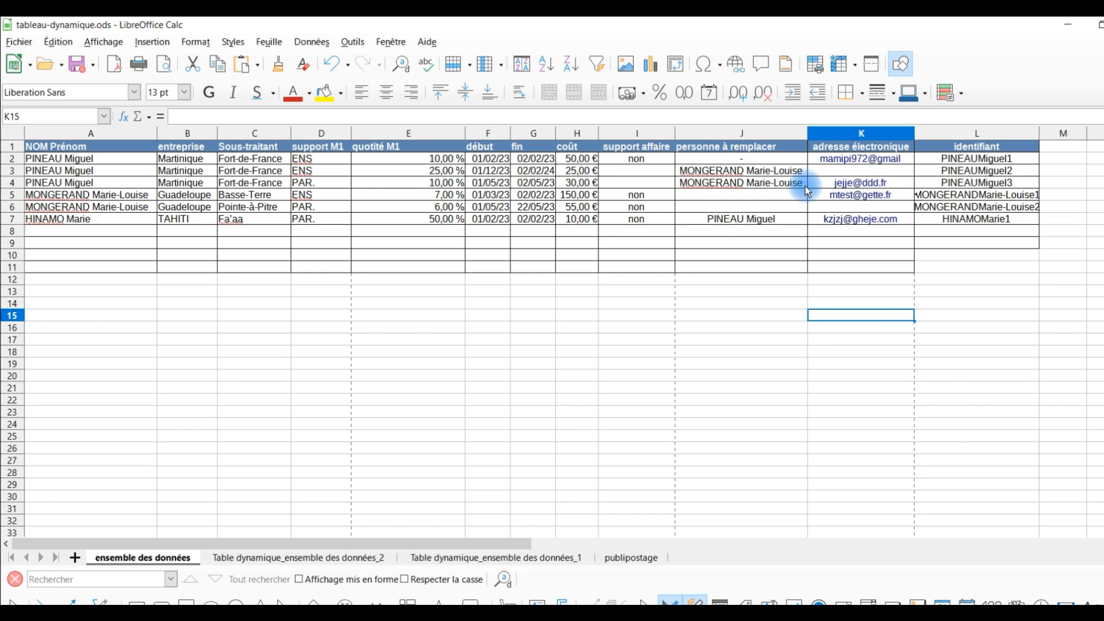
# - Review the NOM Prénom column, the records in rows 2 to 7 and the first identifiant cell, L2
pyautogui.click(92, 134)
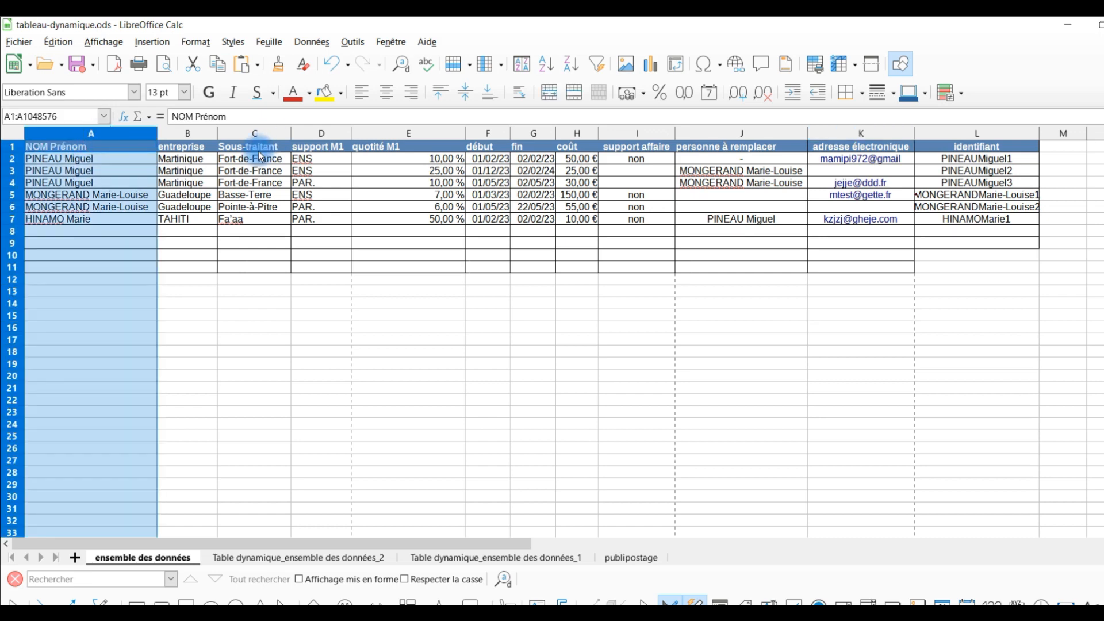
pyautogui.click(986, 163)
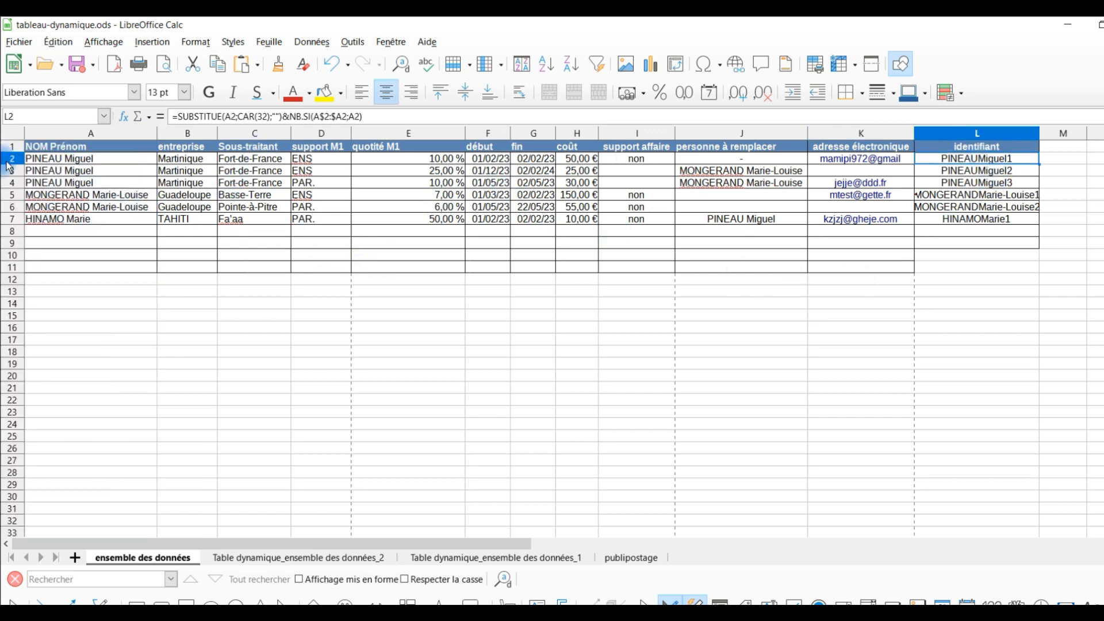
pyautogui.moveTo(11, 161); pyautogui.dragTo(16, 224)
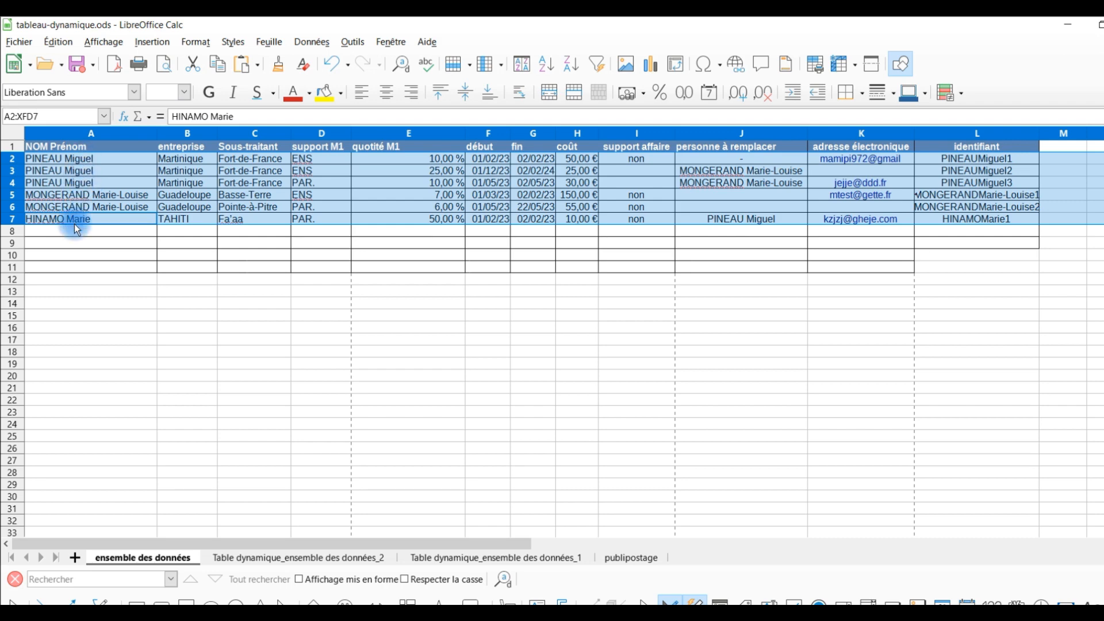
pyautogui.click(993, 161)
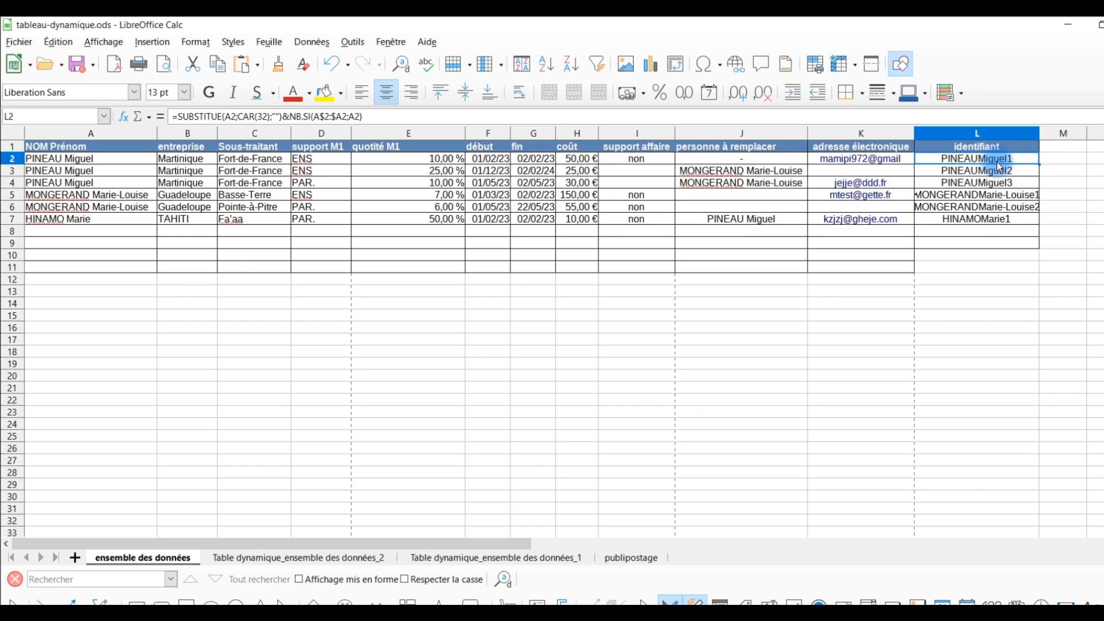
# - Examine the identifiant formula in L2, including its SUBSTITUE, CAR(32) and NB.SI parts, leaving it unchanged
pyautogui.doubleClick(997, 164)
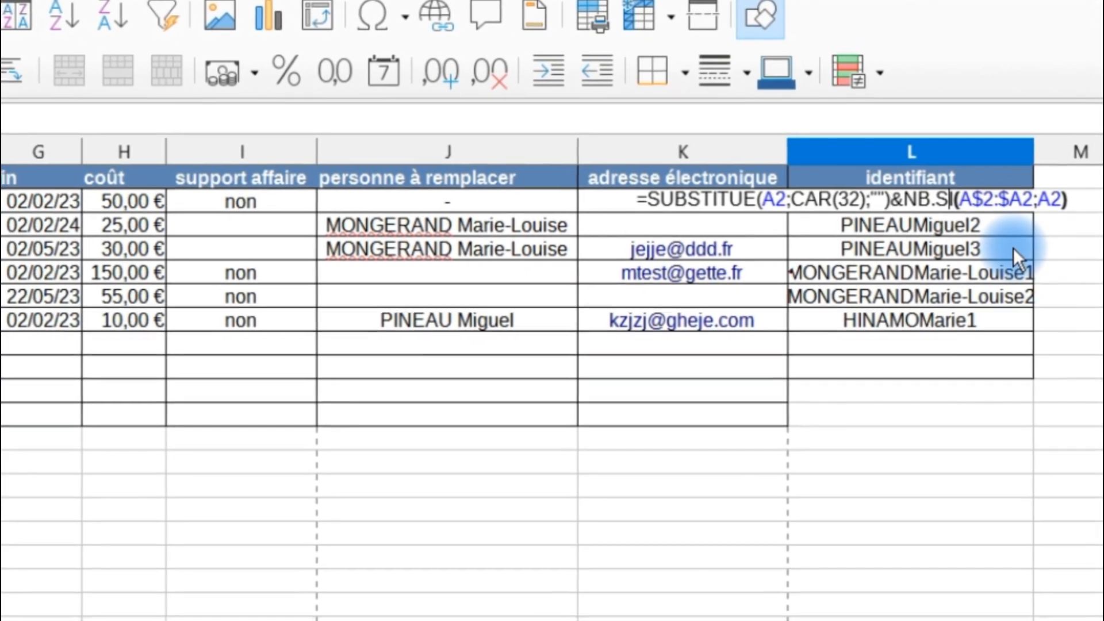
pyautogui.press('Return')
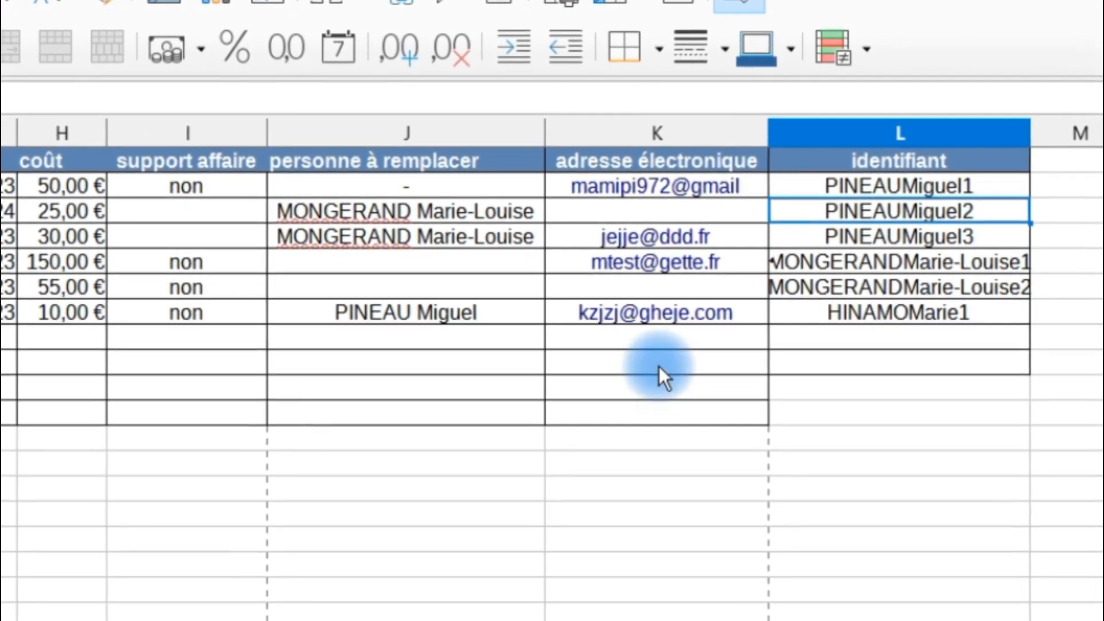
pyautogui.doubleClick(904, 183)
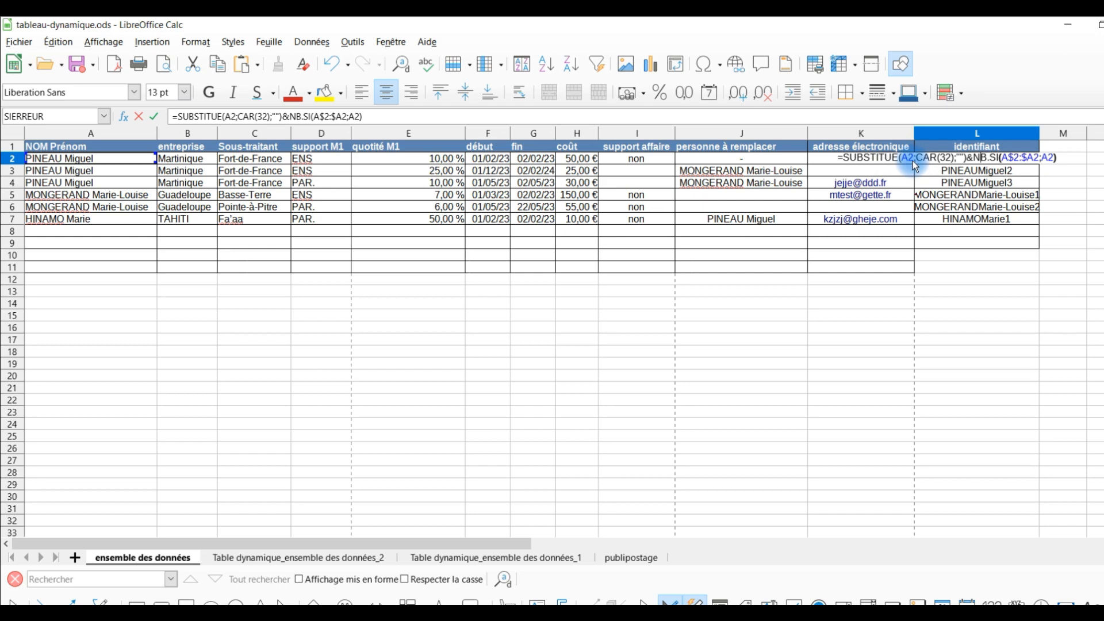
pyautogui.click(933, 165)
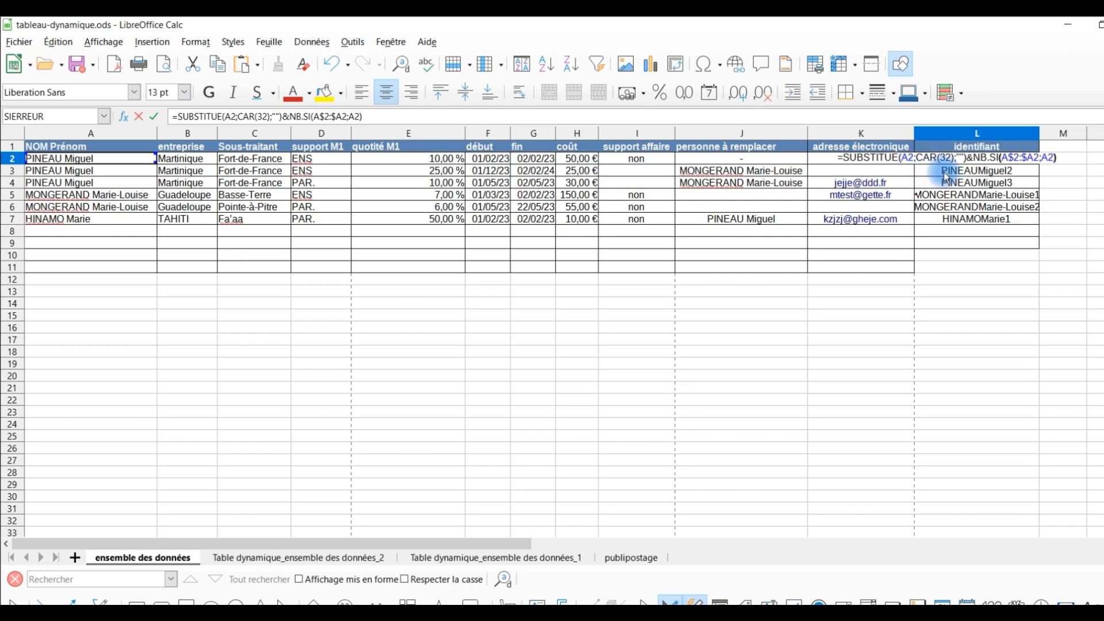
pyautogui.click(976, 160)
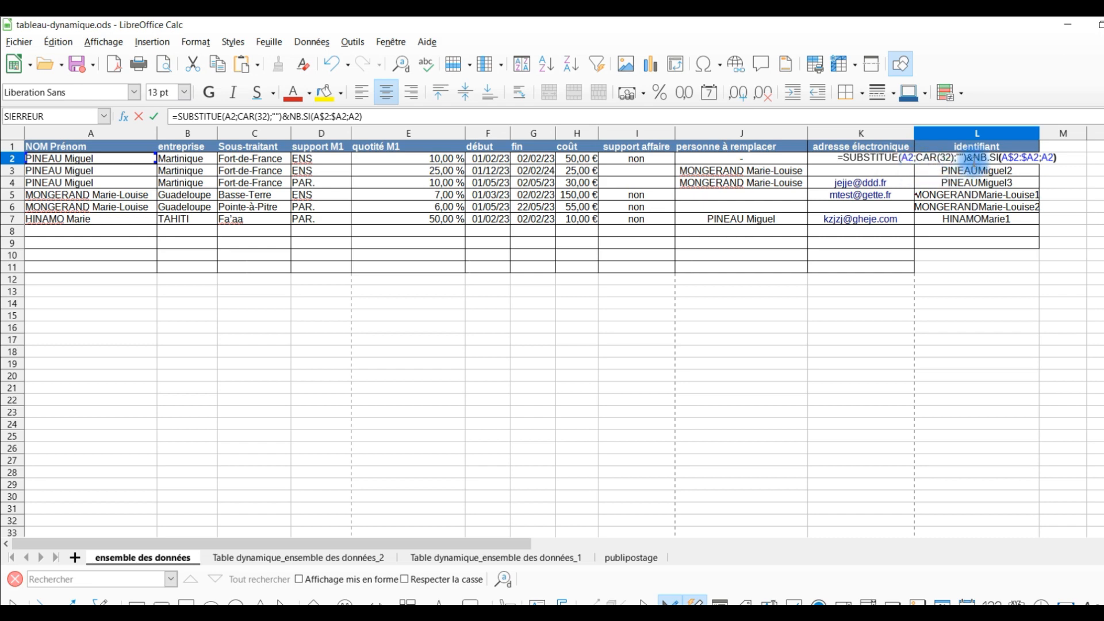
pyautogui.click(991, 159)
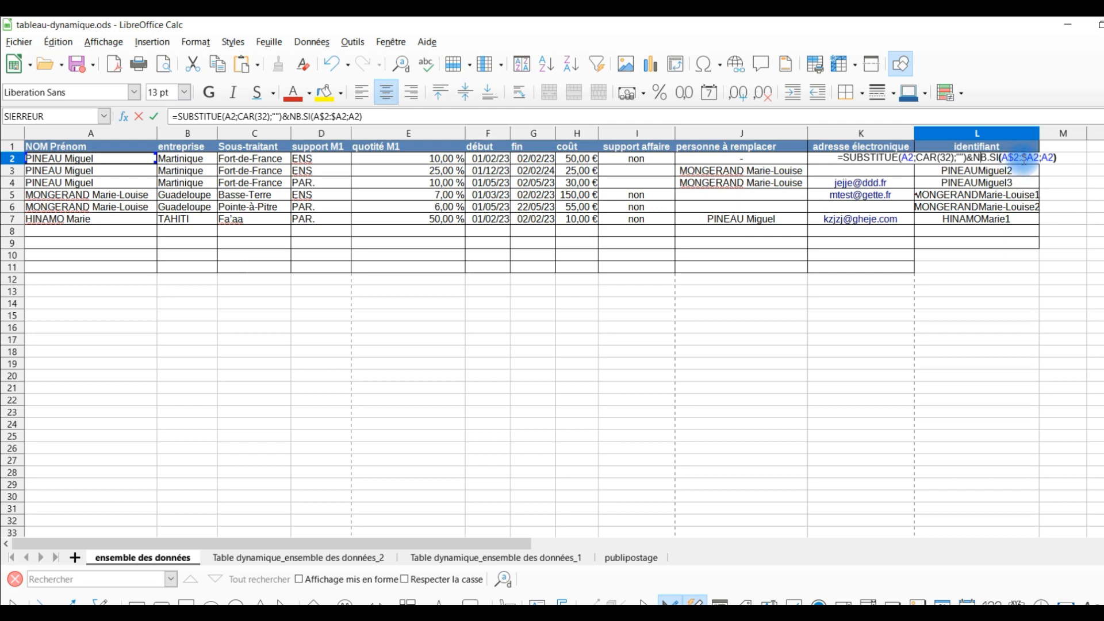
pyautogui.press('Return')
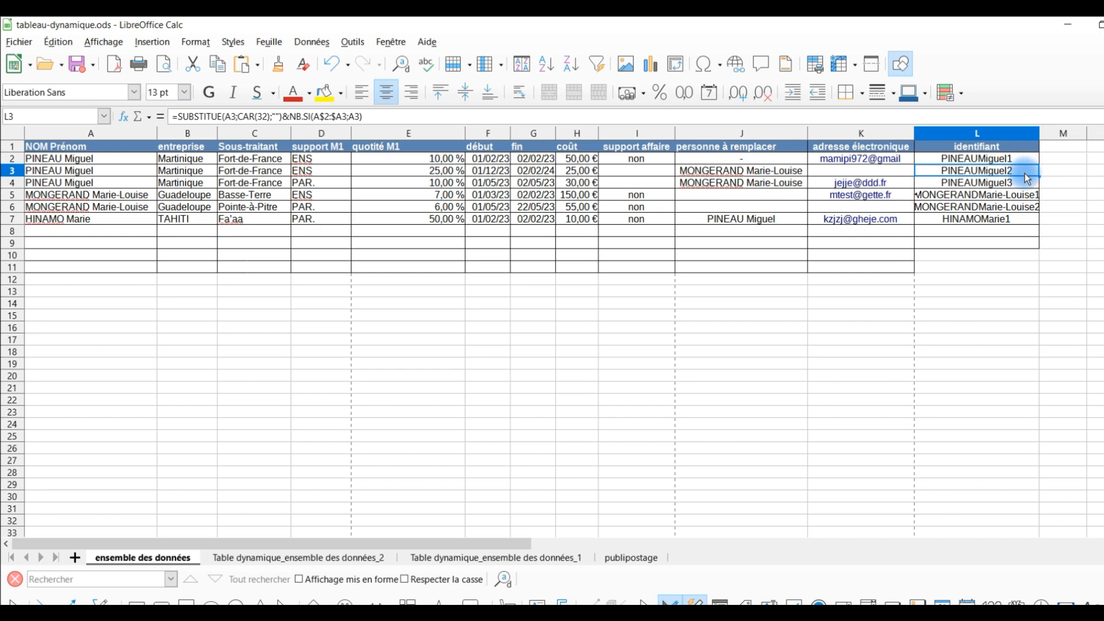
# - Compare the identifiant formulas in L3 and L4, checking how their NB.SI ranges extend down column A
pyautogui.doubleClick(1025, 172)
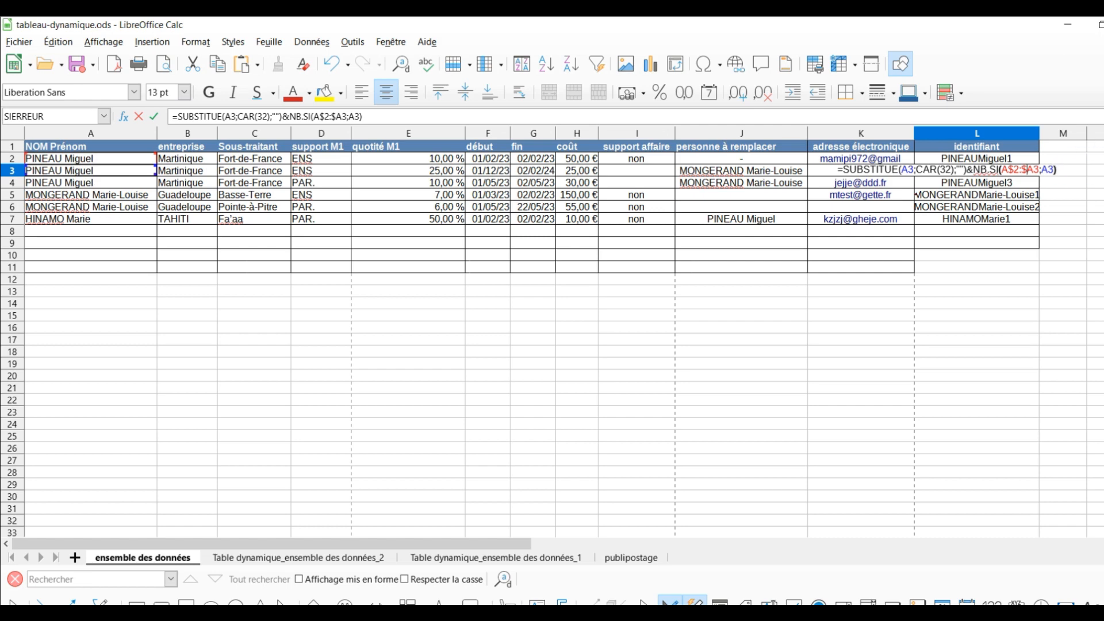
pyautogui.press('Return')
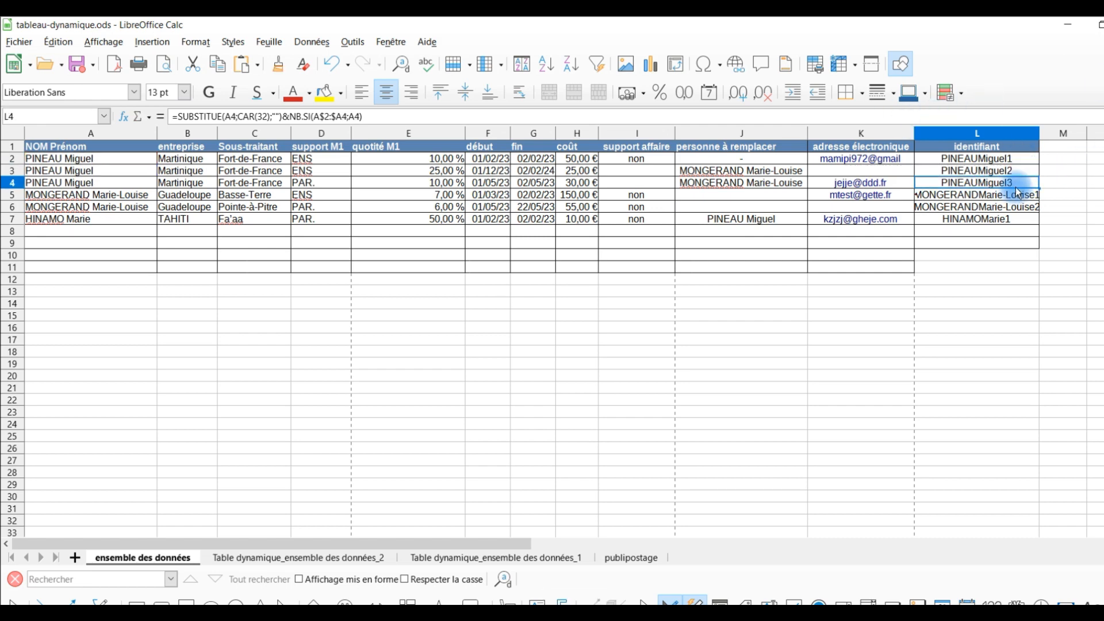
pyautogui.doubleClick(1018, 185)
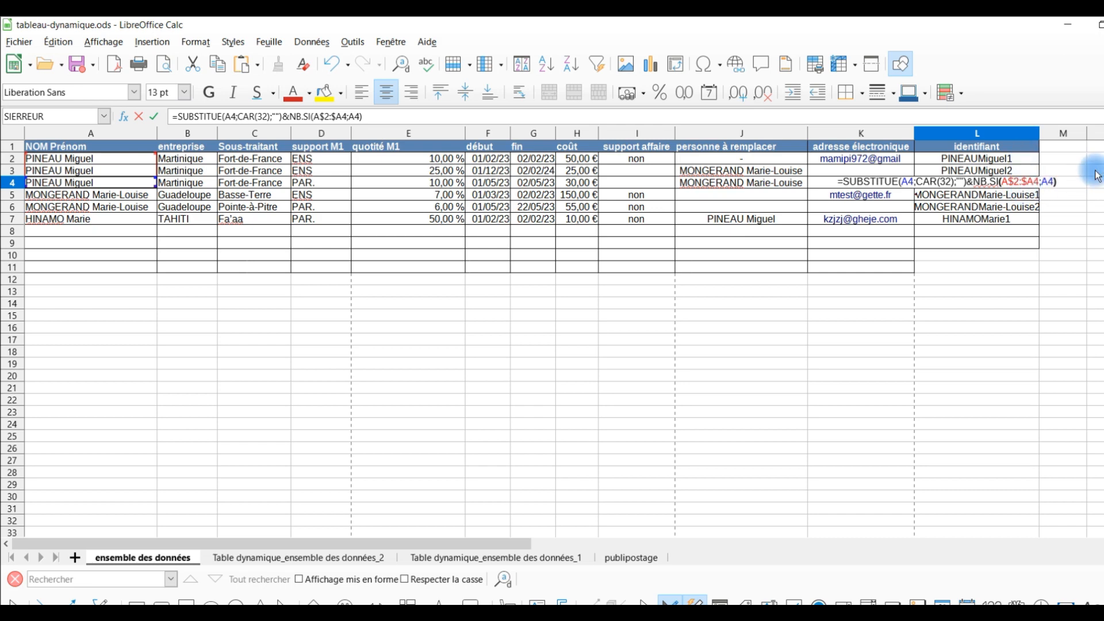
pyautogui.press('Return')
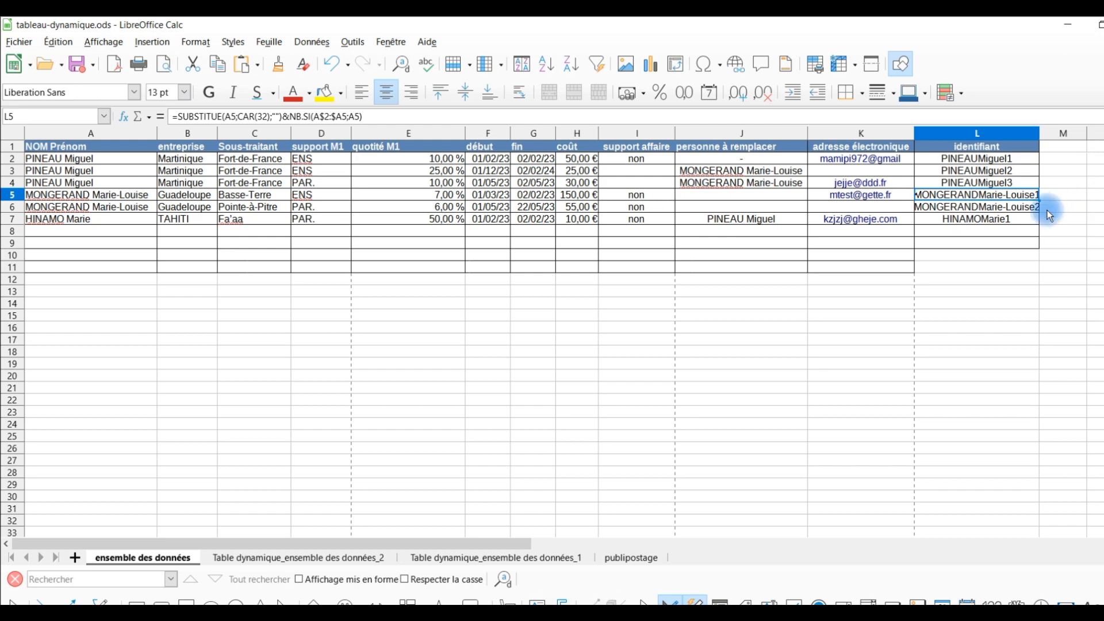
pyautogui.click(997, 171)
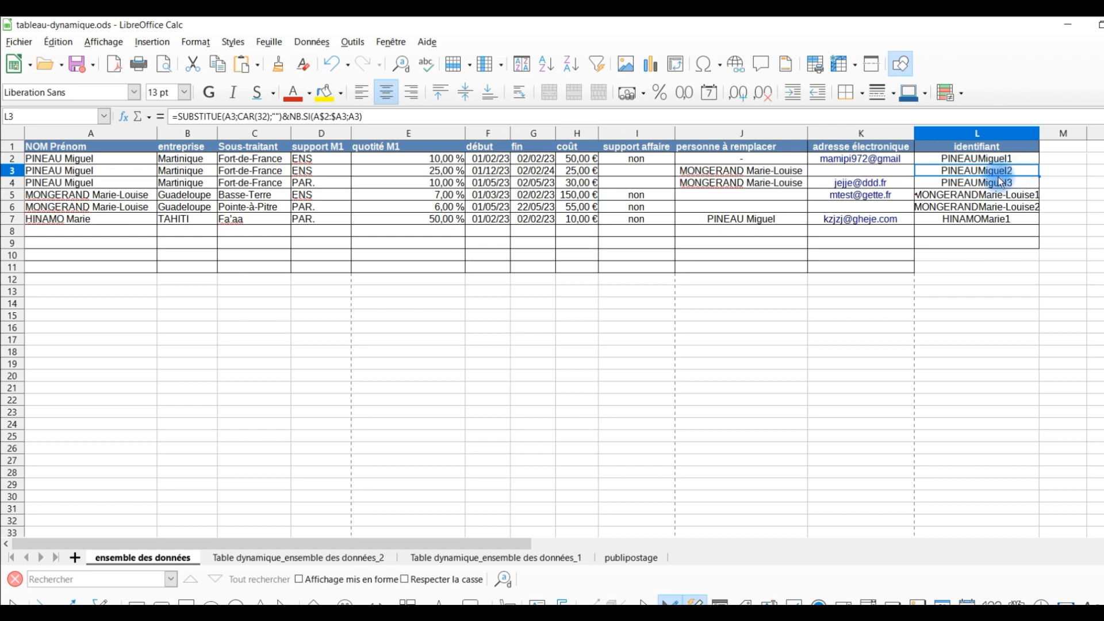
# - Delete row 3 as a test of the identifiant numbering, and undo the deletion
pyautogui.click(12, 168)
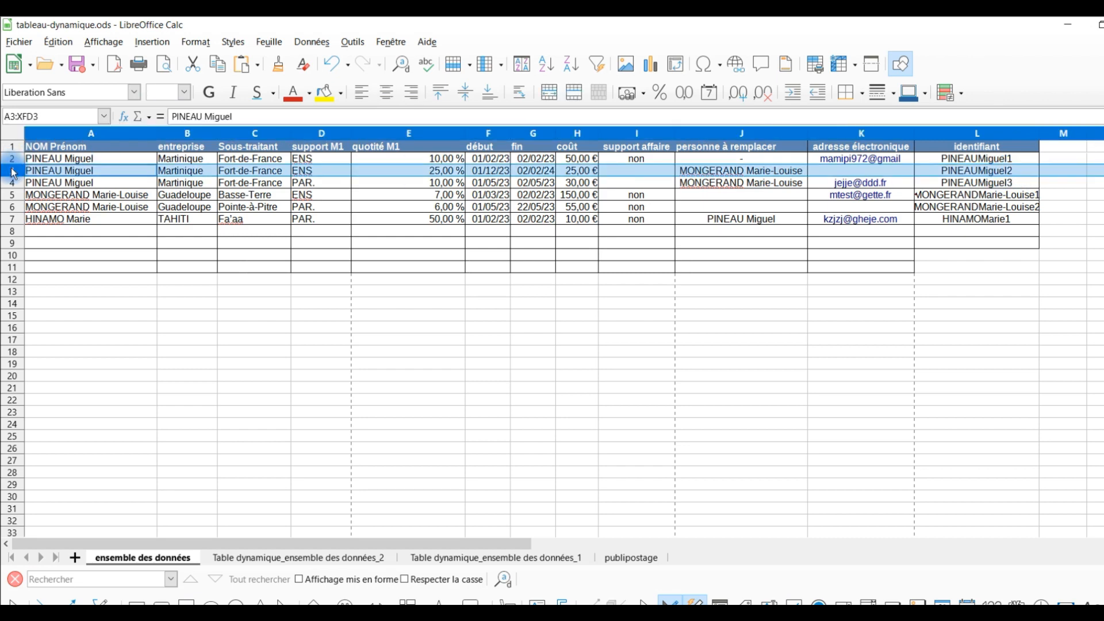
pyautogui.rightClick(12, 169)
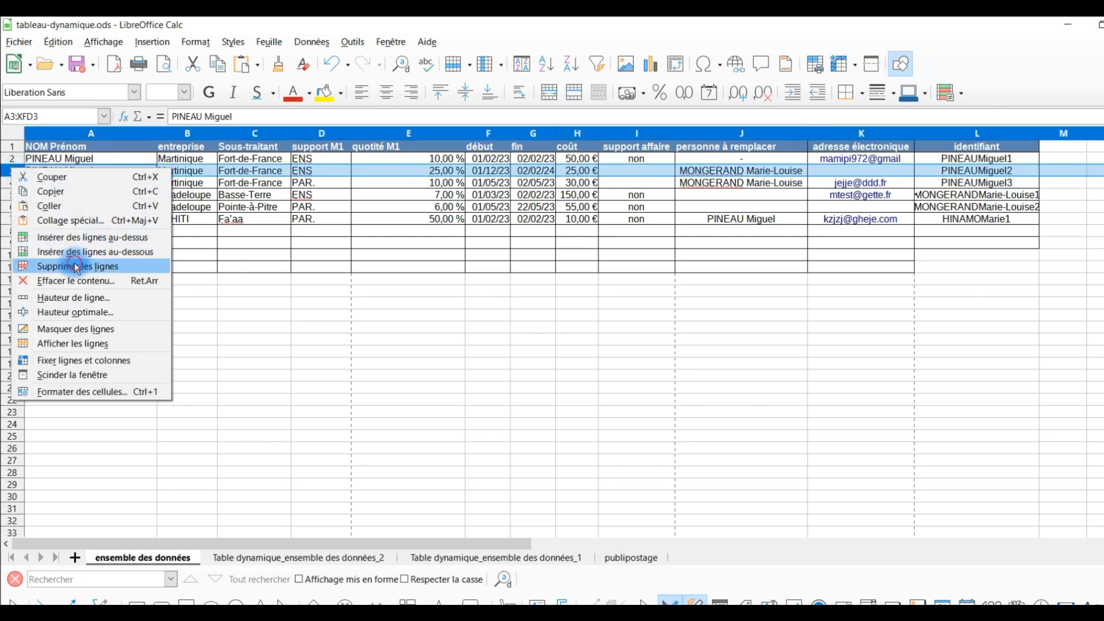
pyautogui.click(76, 266)
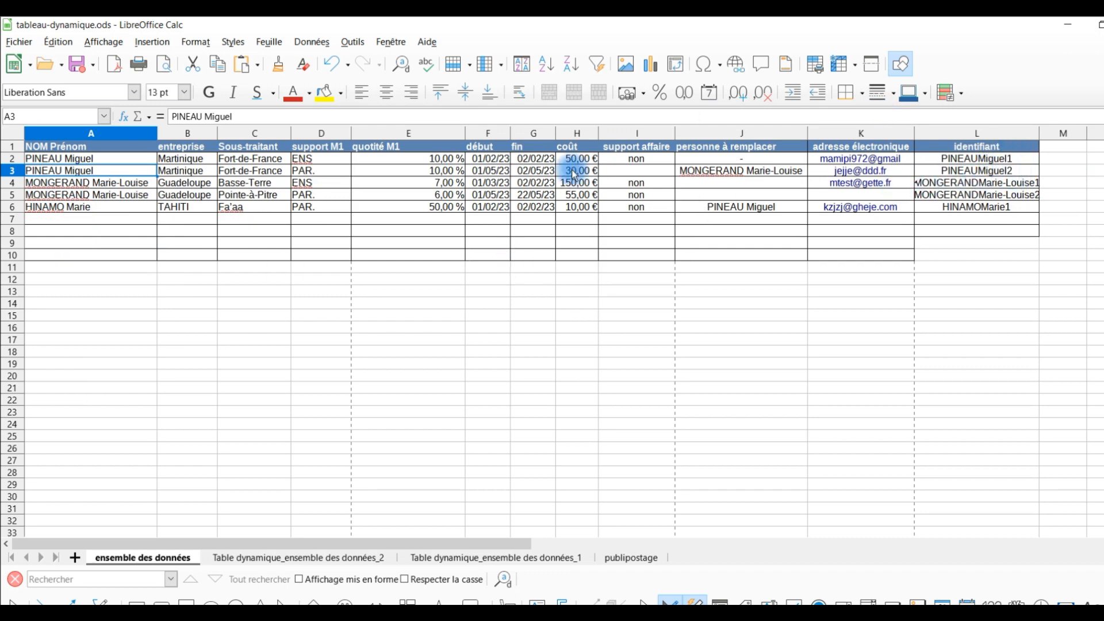
pyautogui.hotkey('ctrl', 'z')
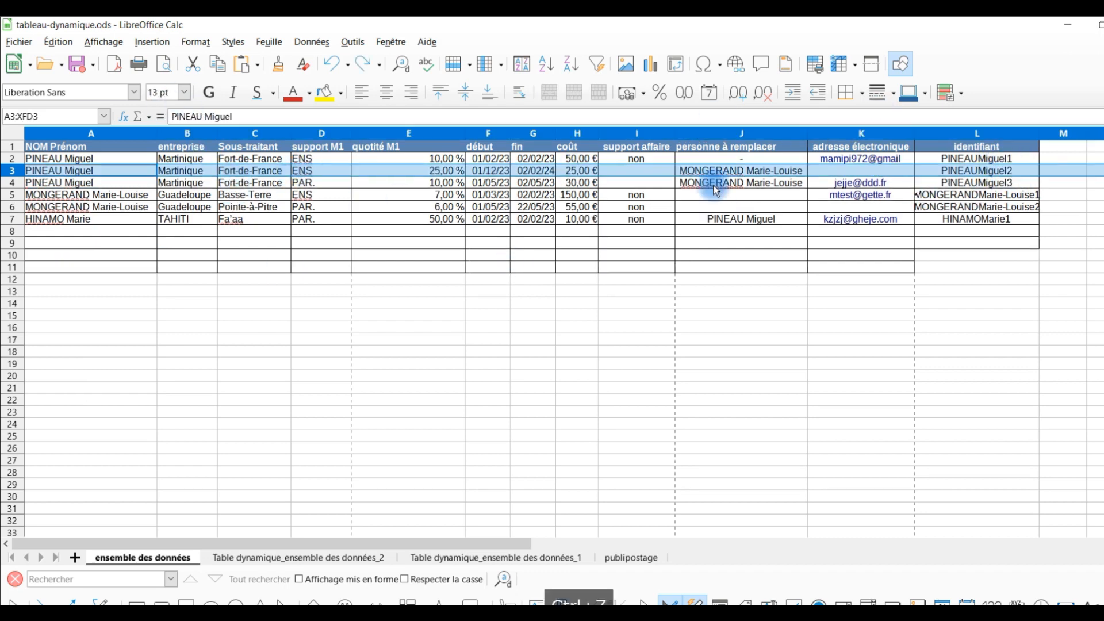
# - Examine the INDEX/EQUIV formula in C2 of the publipostage sheet, especially its SUBSTITUE search criterion, and the neighbouring cells in row 2
pyautogui.click(938, 211)
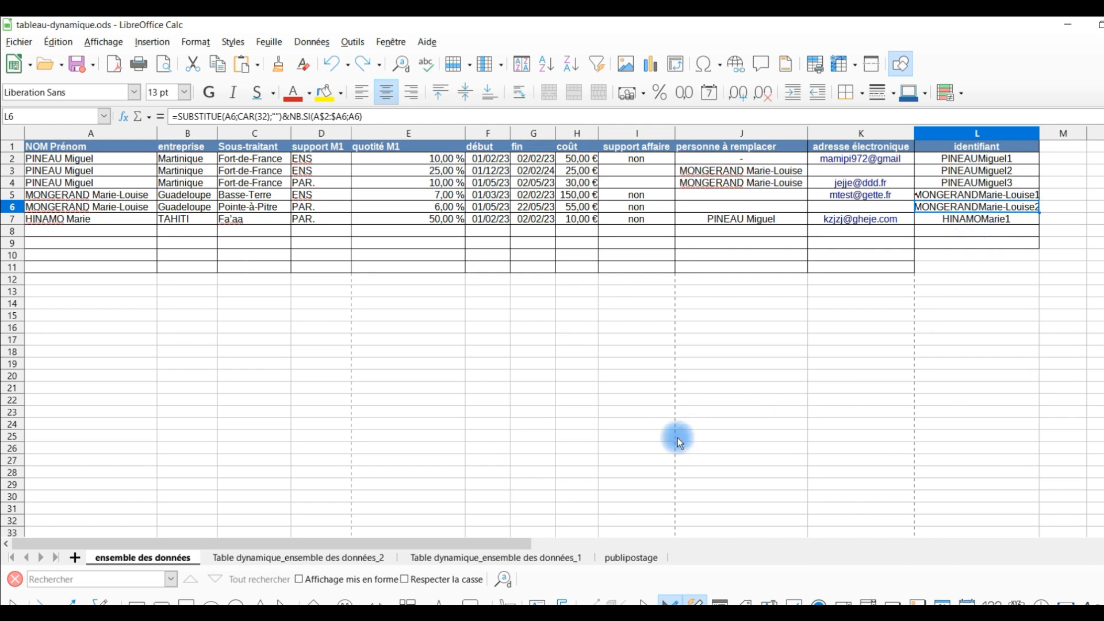
pyautogui.click(630, 557)
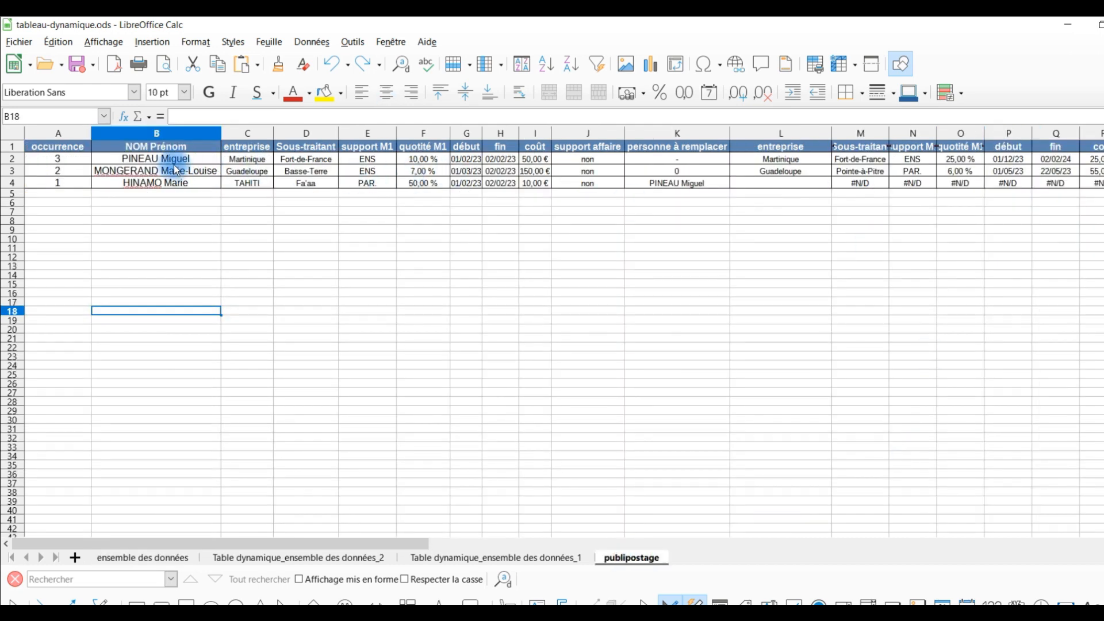
pyautogui.click(155, 159)
pyautogui.click(11, 158)
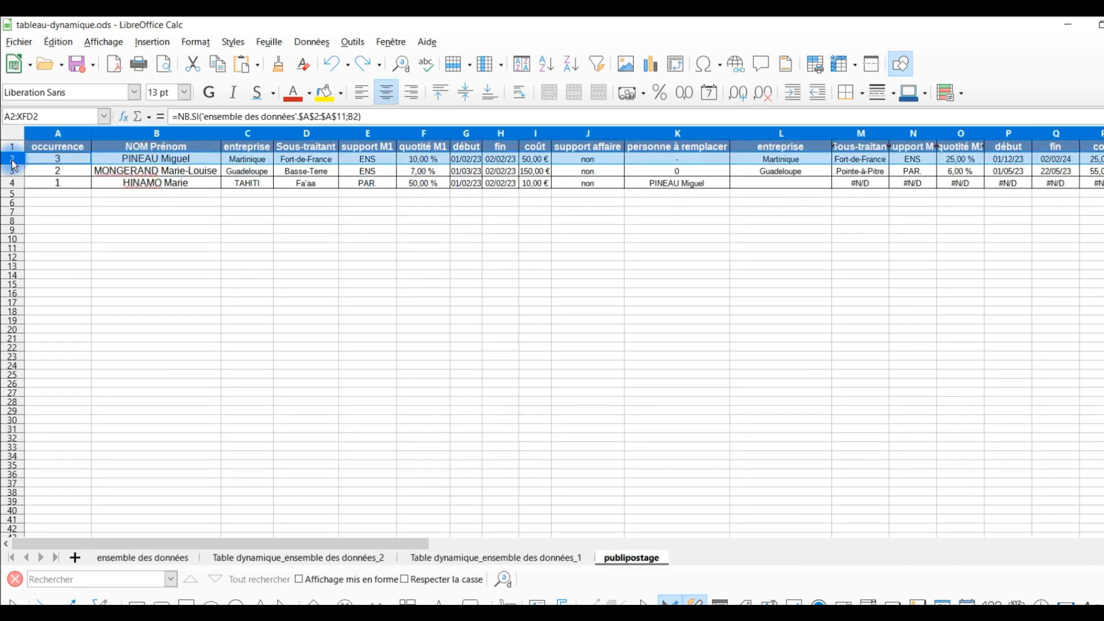
pyautogui.click(244, 160)
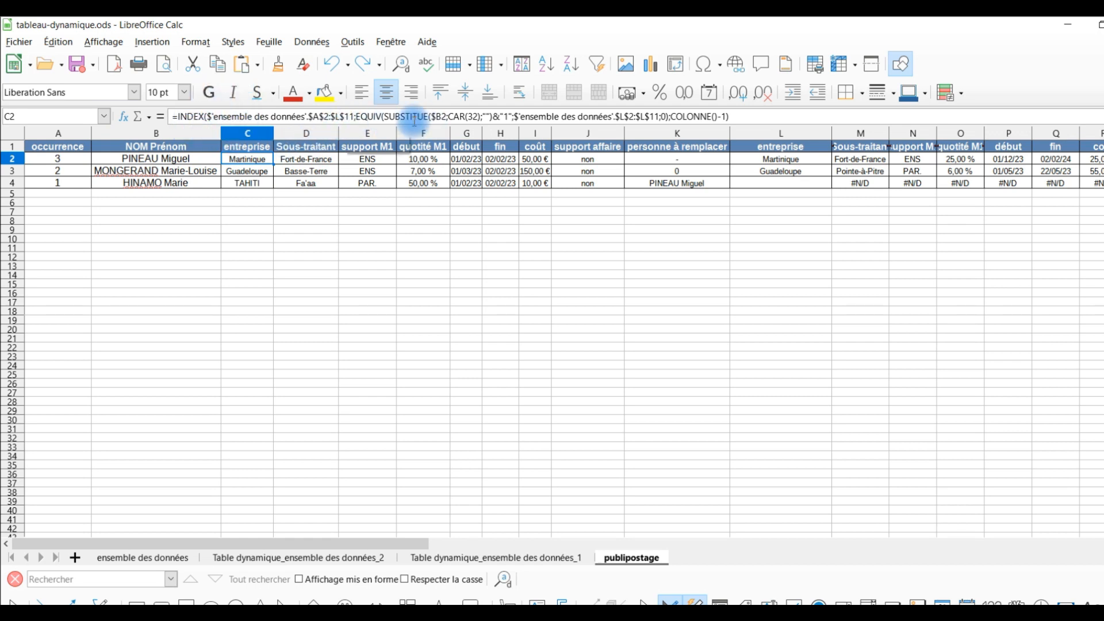
pyautogui.moveTo(382, 116); pyautogui.dragTo(497, 119)
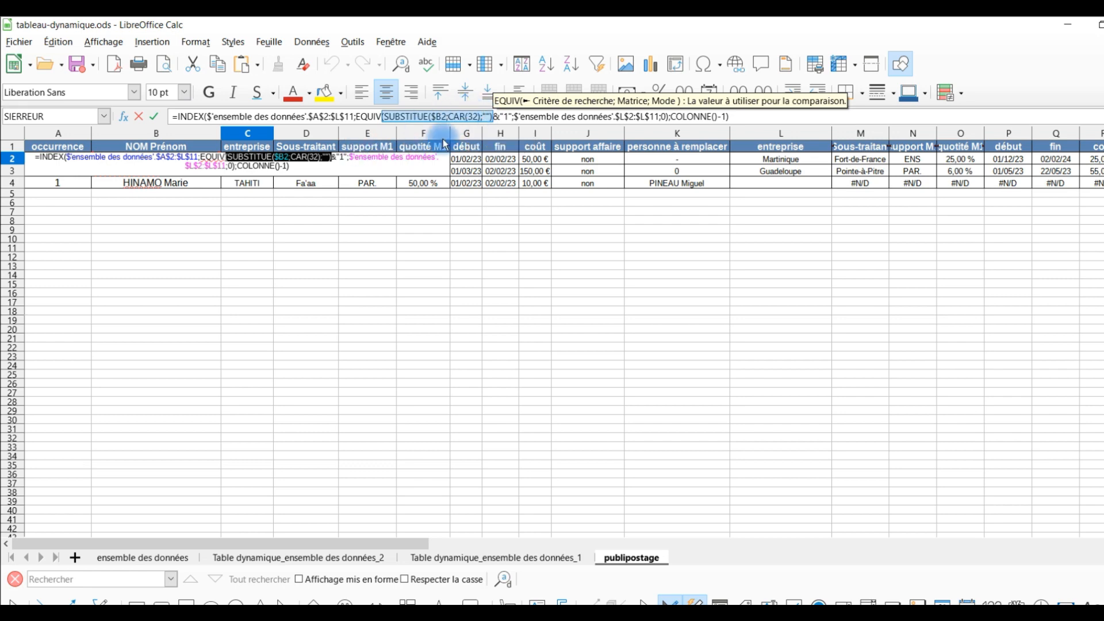
pyautogui.press('Return')
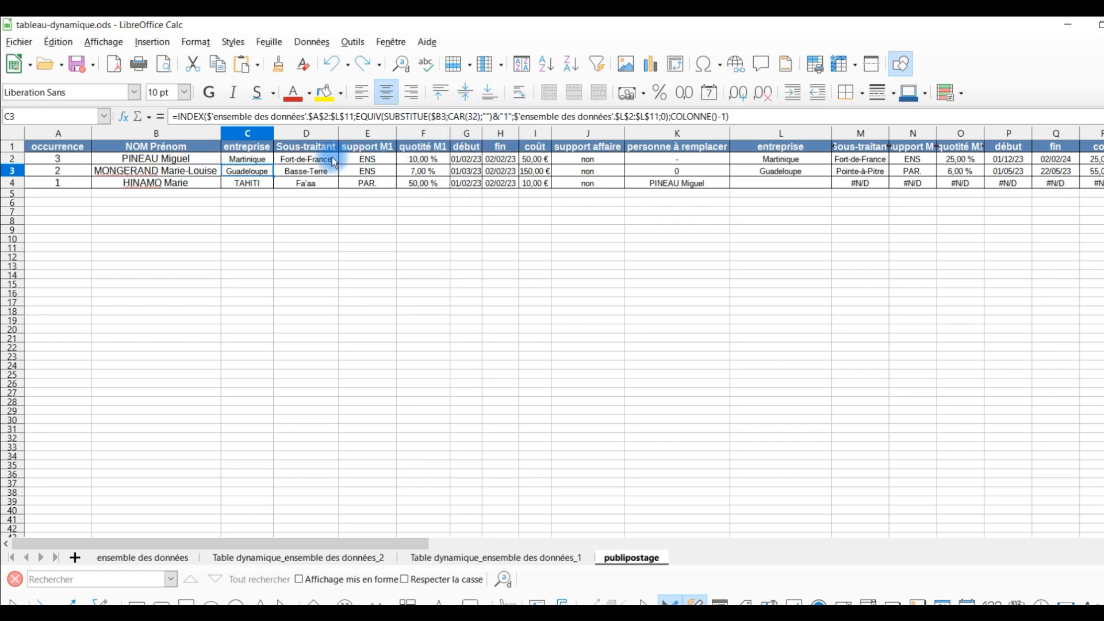
pyautogui.click(335, 159)
pyautogui.moveTo(347, 161); pyautogui.dragTo(561, 160)
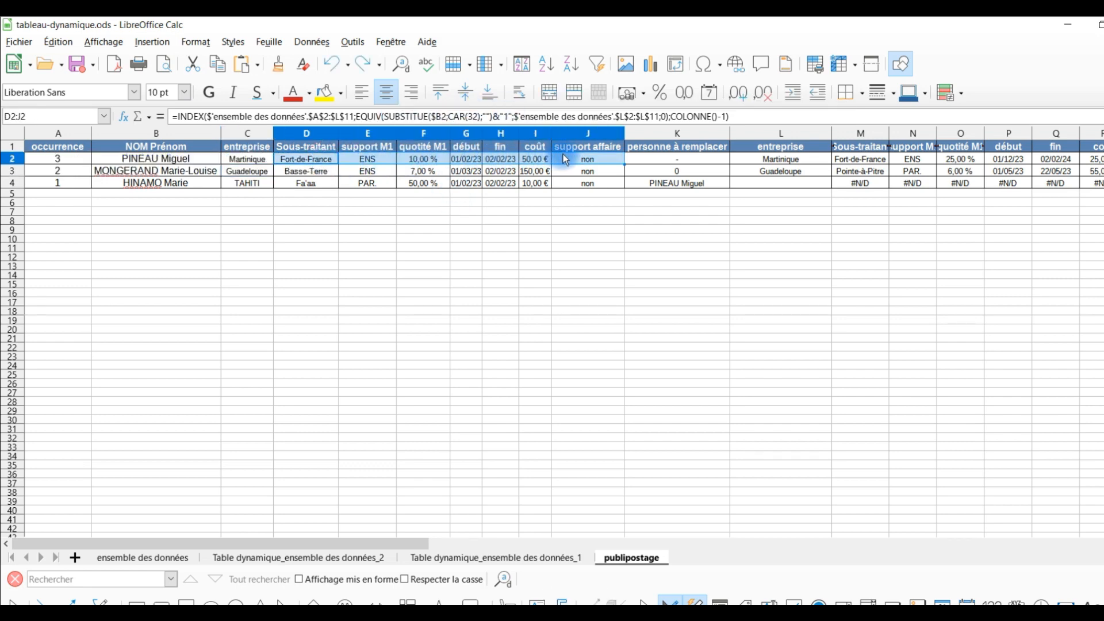
# - Start a pivot table using the active selection A1:L7 of the ensemble des données sheet as its source
pyautogui.click(172, 559)
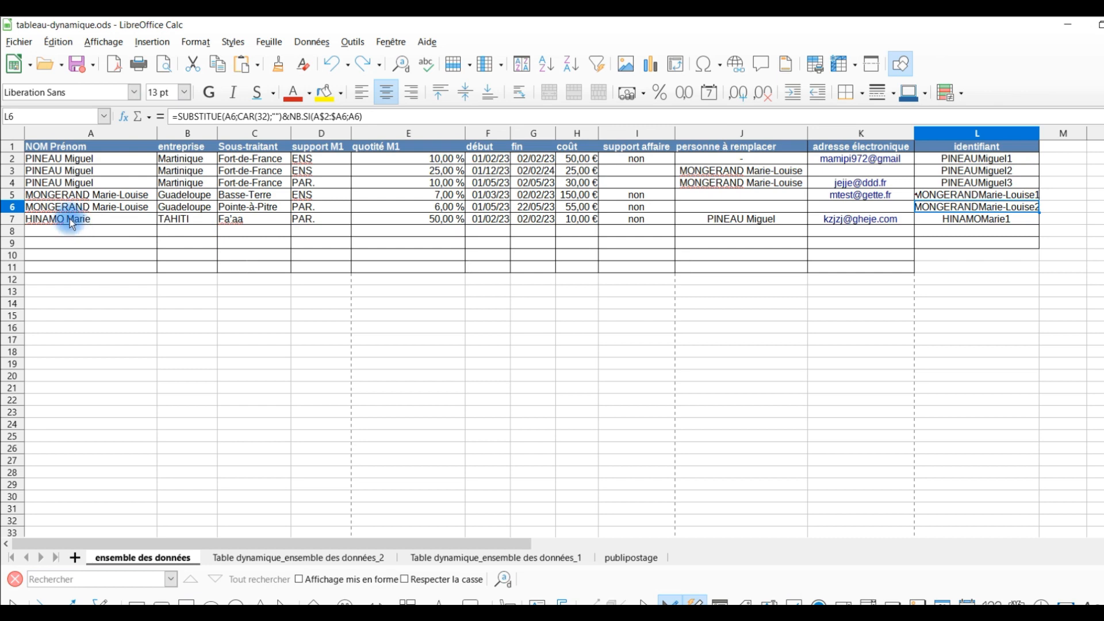
pyautogui.moveTo(74, 219); pyautogui.dragTo(975, 145)
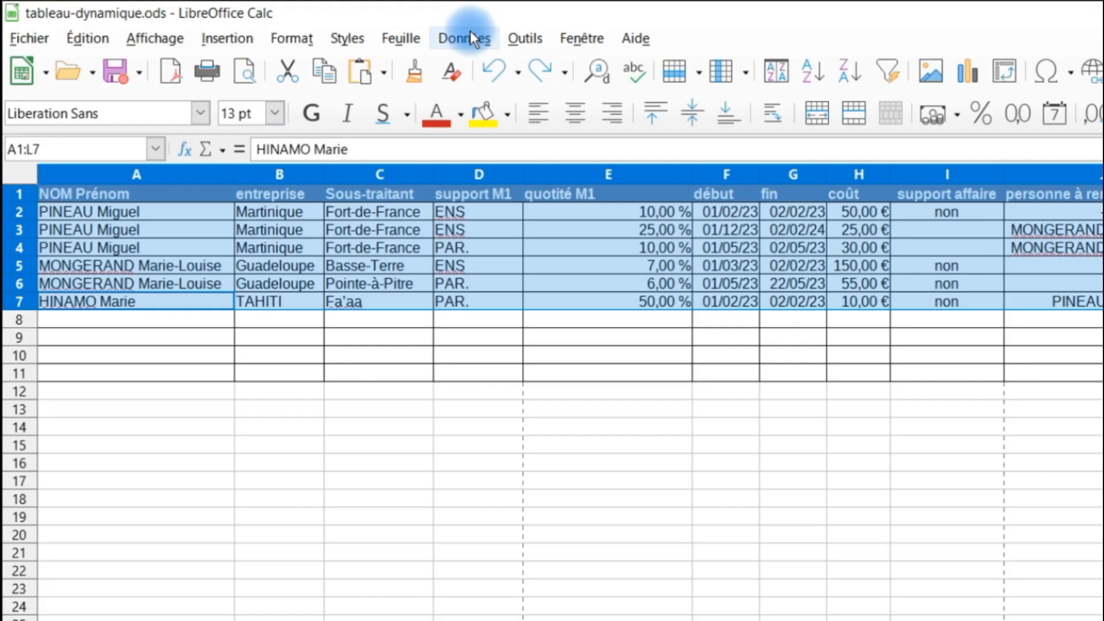
pyautogui.click(311, 42)
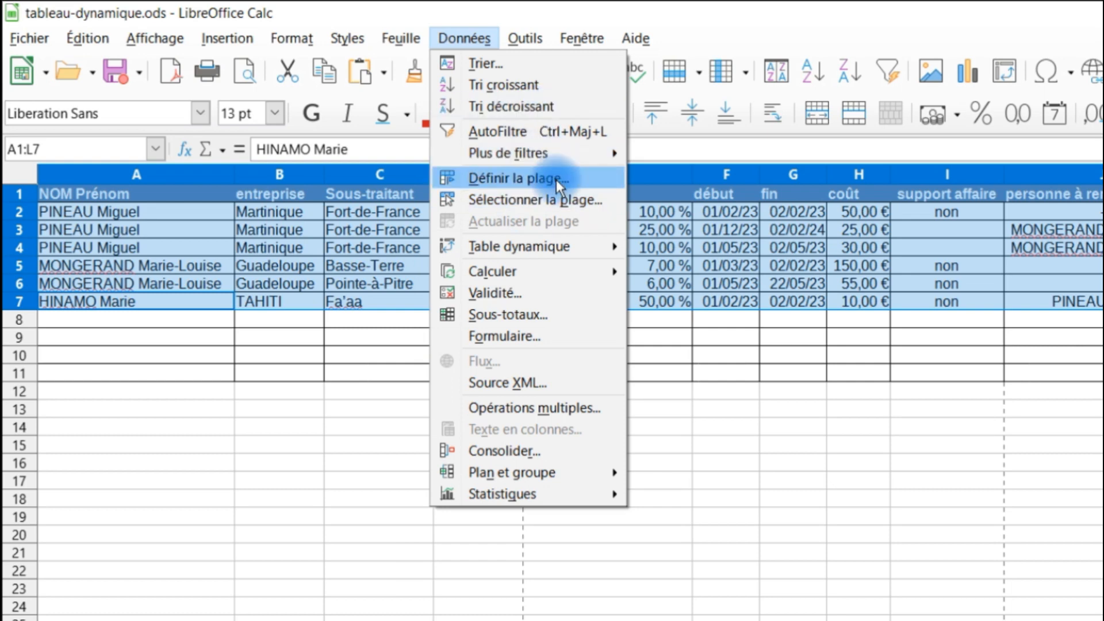
pyautogui.moveTo(554, 245)
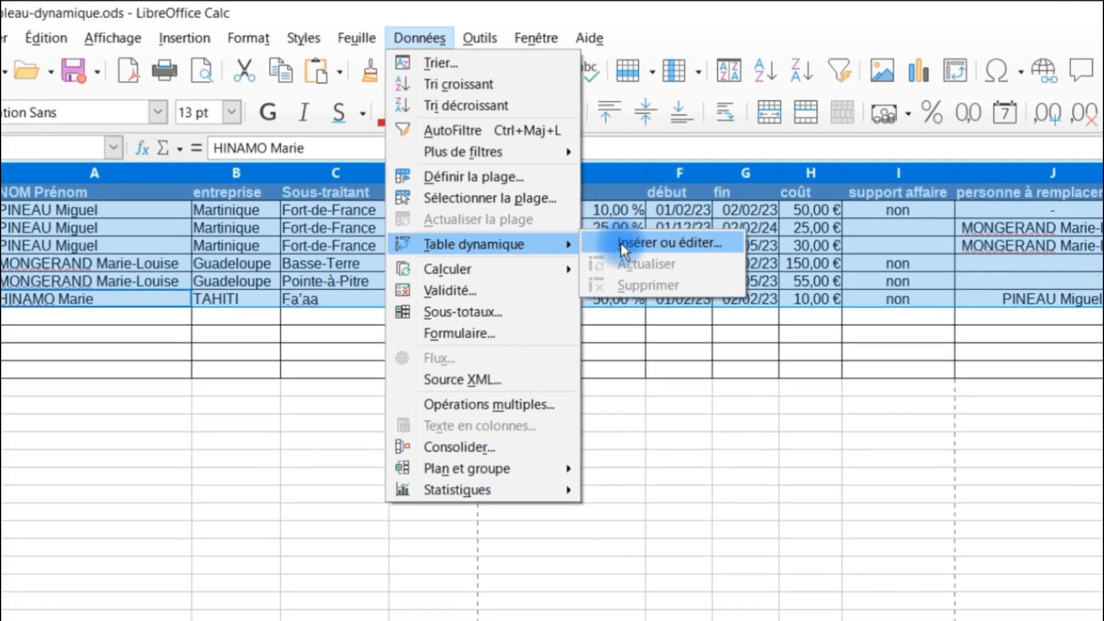
pyautogui.click(673, 245)
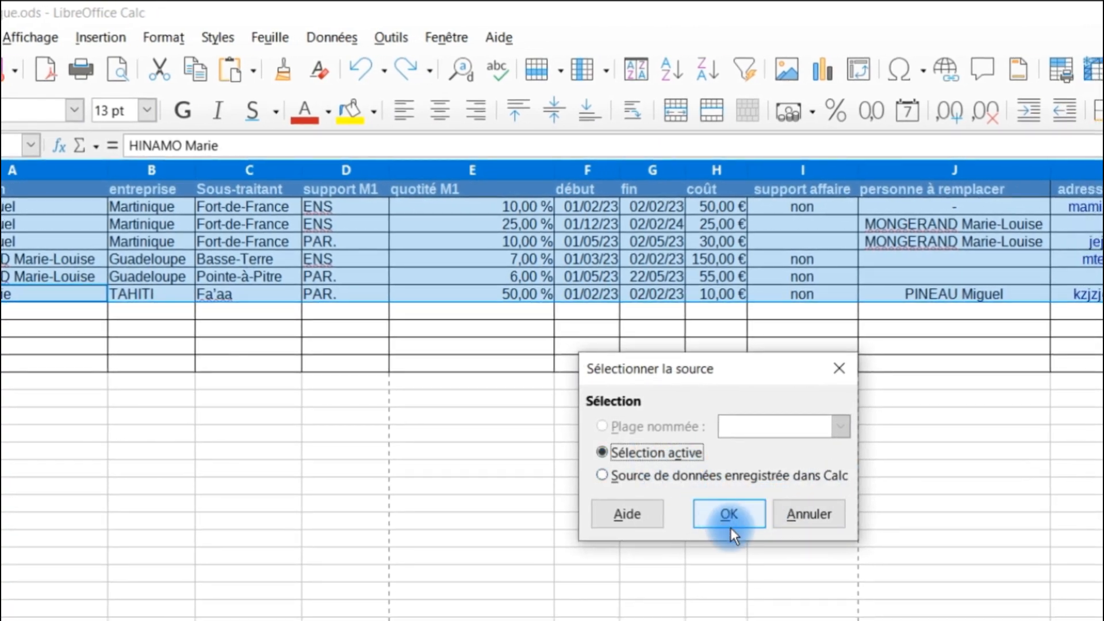
pyautogui.click(730, 525)
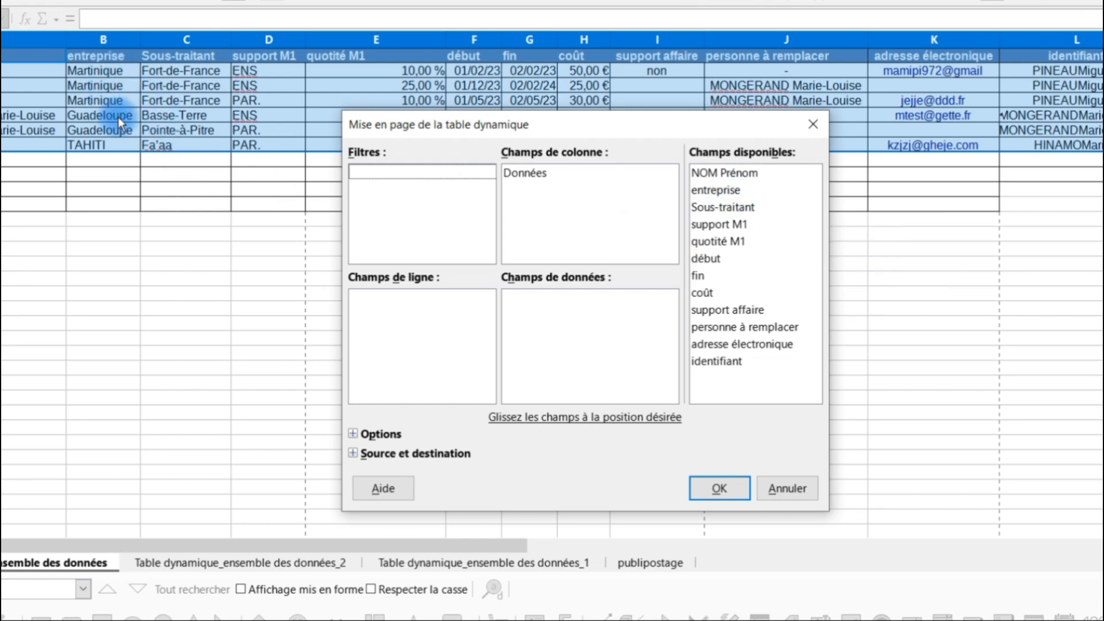
# - Create the pivot table with entreprise as the row field and the sum of coût as the data field
pyautogui.moveTo(513, 125); pyautogui.dragTo(486, 182)
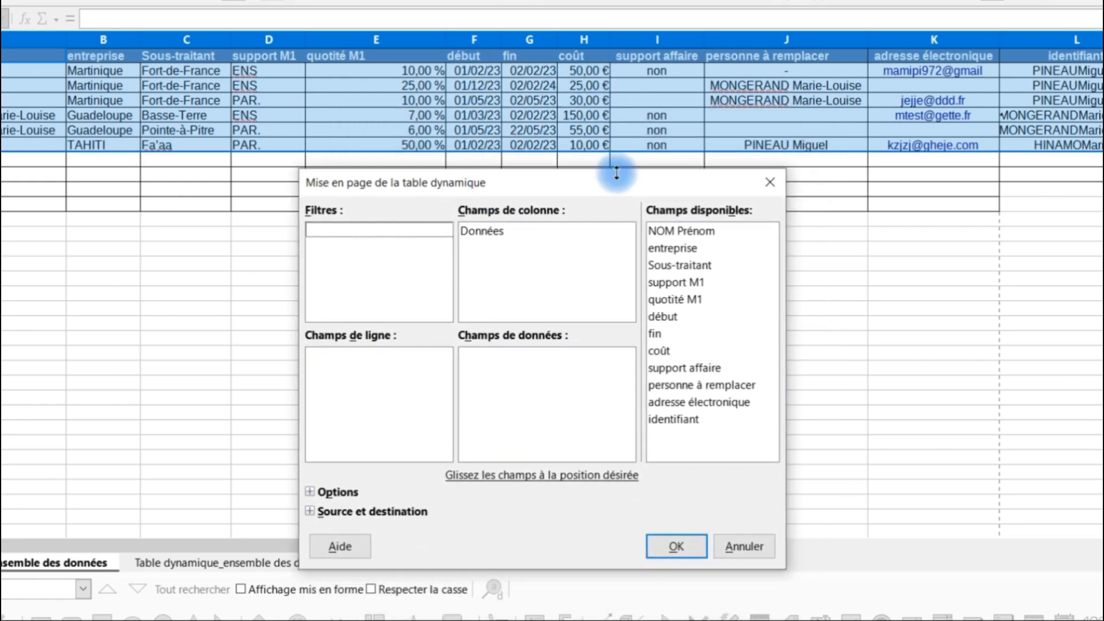
pyautogui.moveTo(670, 248); pyautogui.dragTo(370, 373)
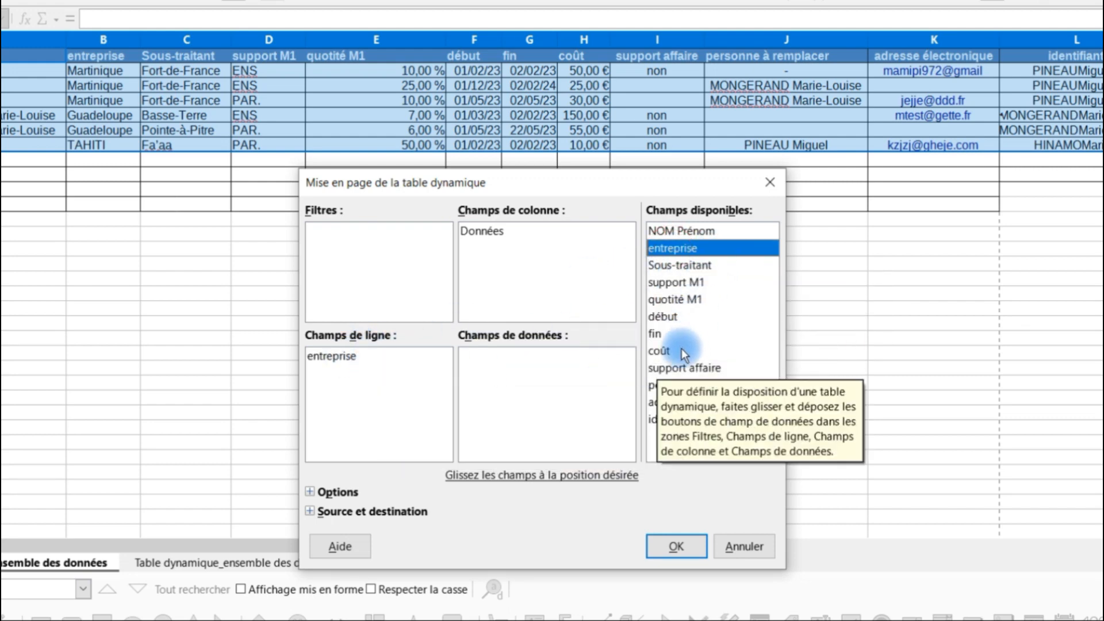
pyautogui.moveTo(681, 350); pyautogui.dragTo(514, 364)
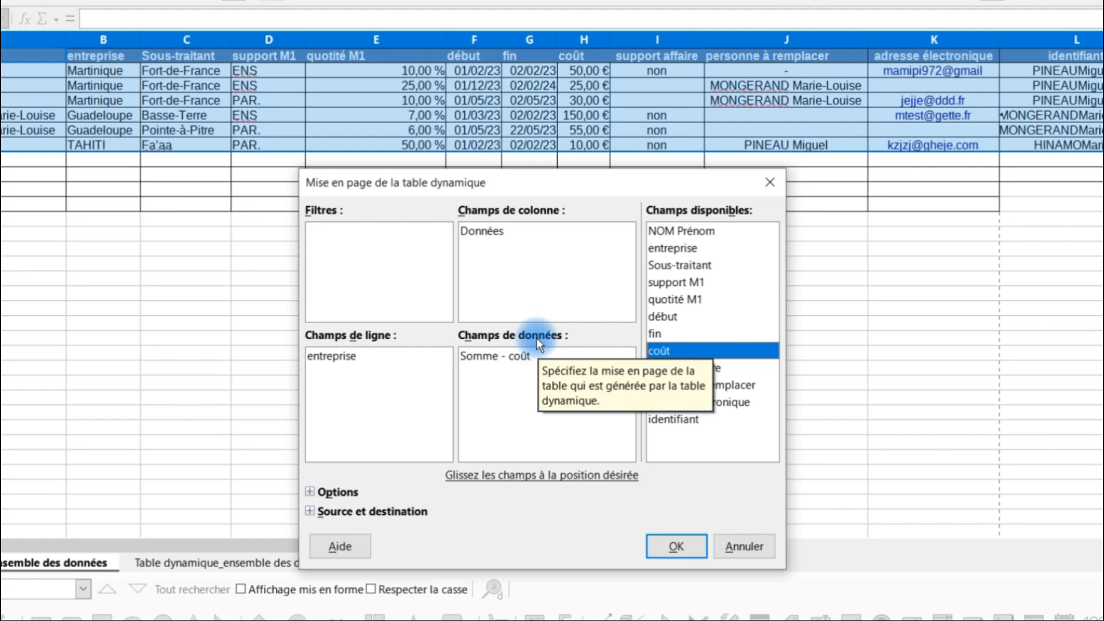
pyautogui.doubleClick(488, 357)
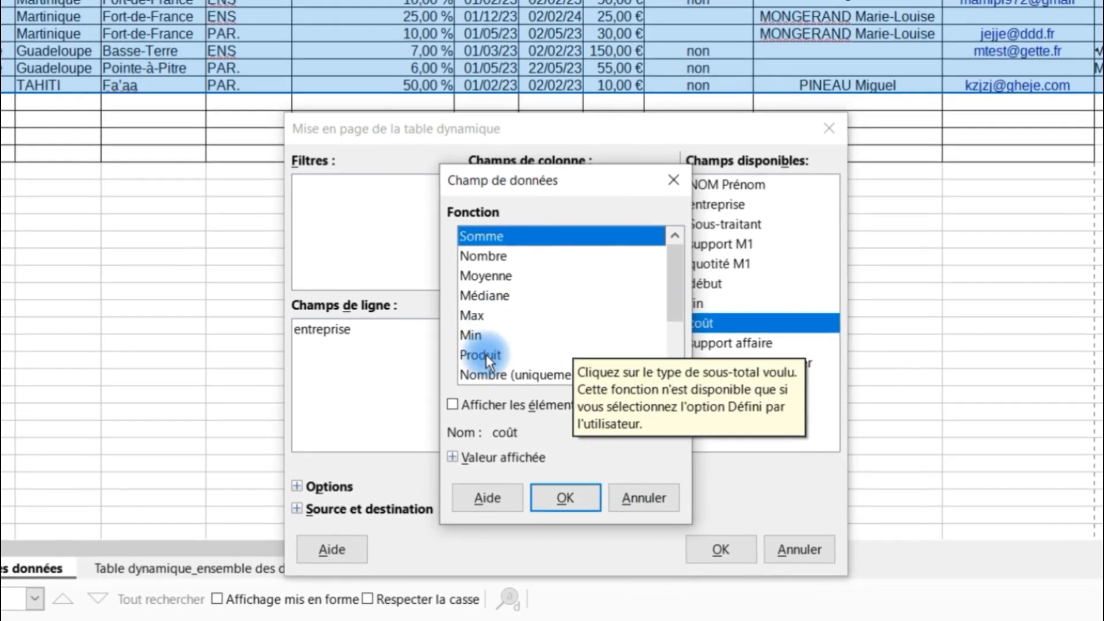
pyautogui.click(634, 499)
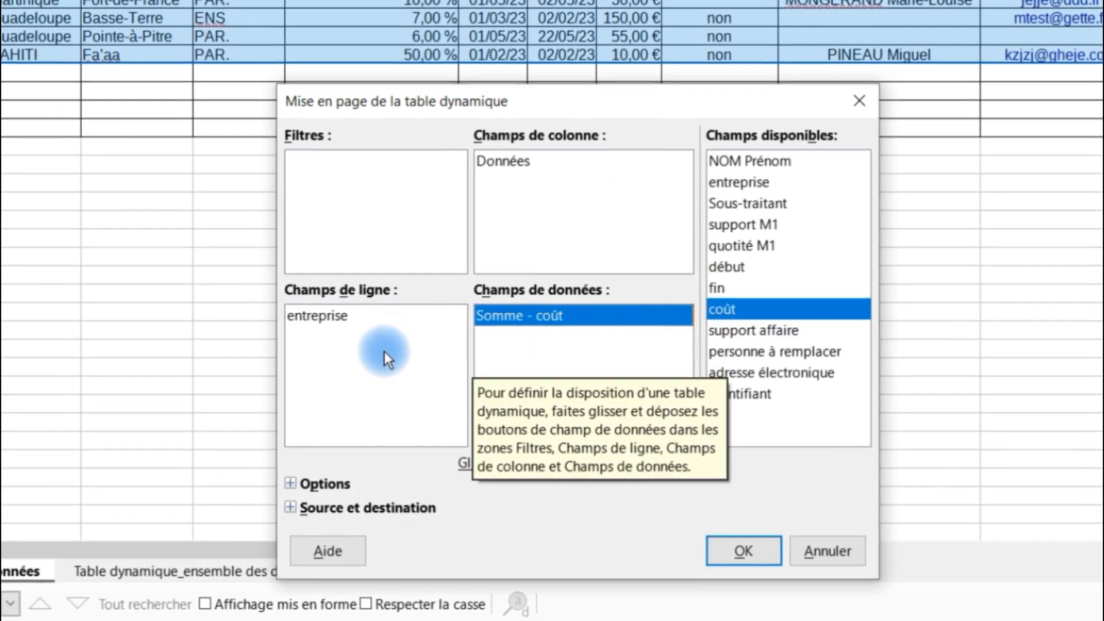
pyautogui.click(737, 550)
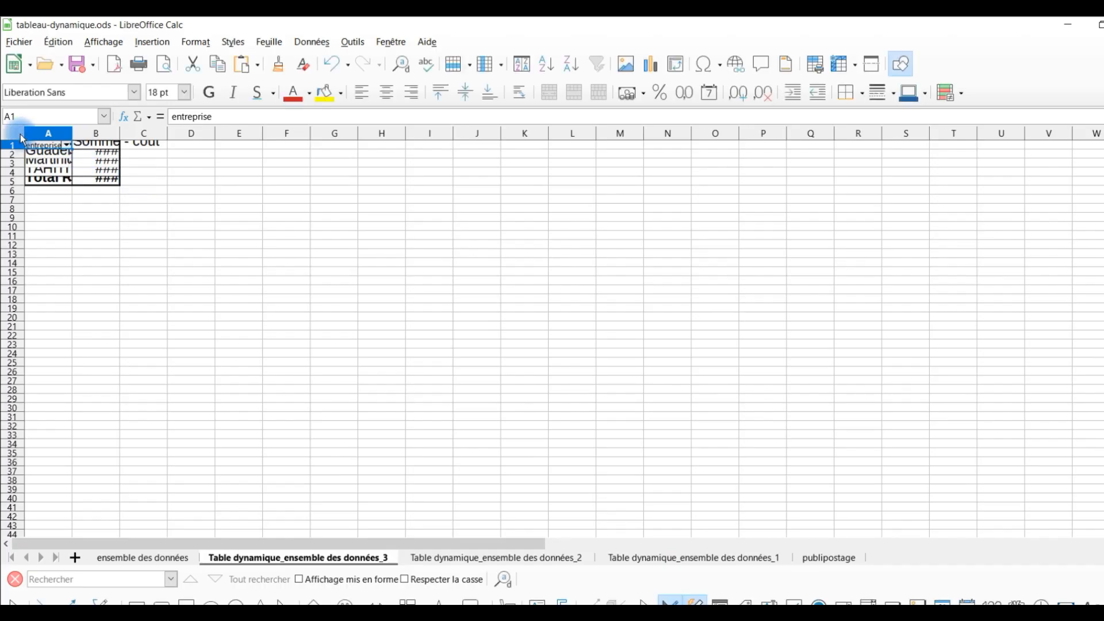
# - Fit all row heights and column widths of the new pivot table sheet to their contents
pyautogui.click(12, 133)
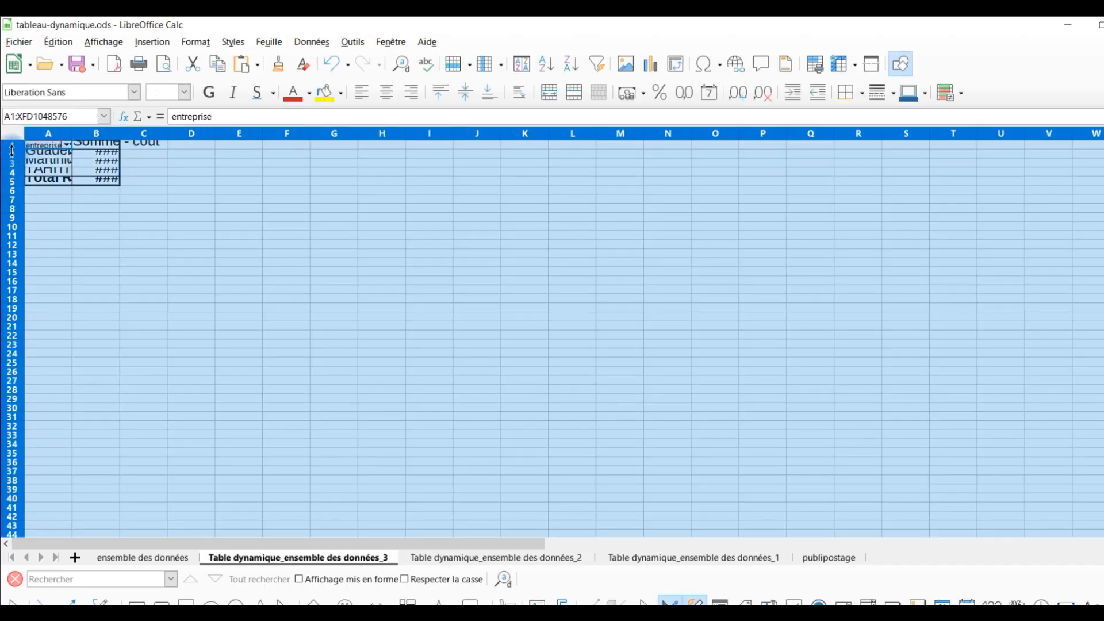
pyautogui.doubleClick(14, 148)
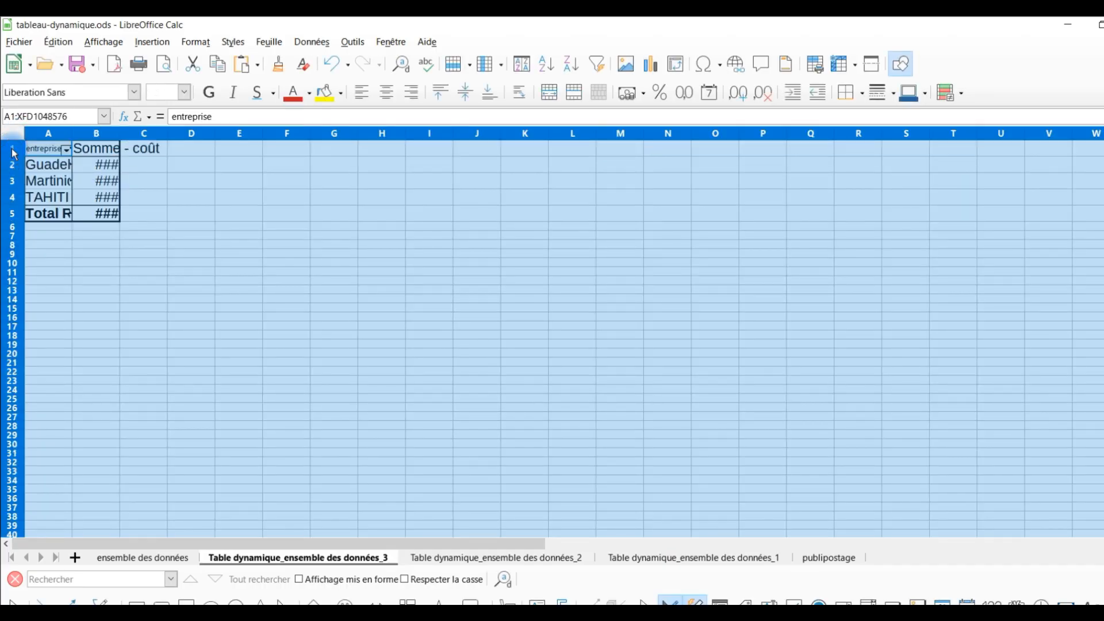
pyautogui.doubleClick(121, 132)
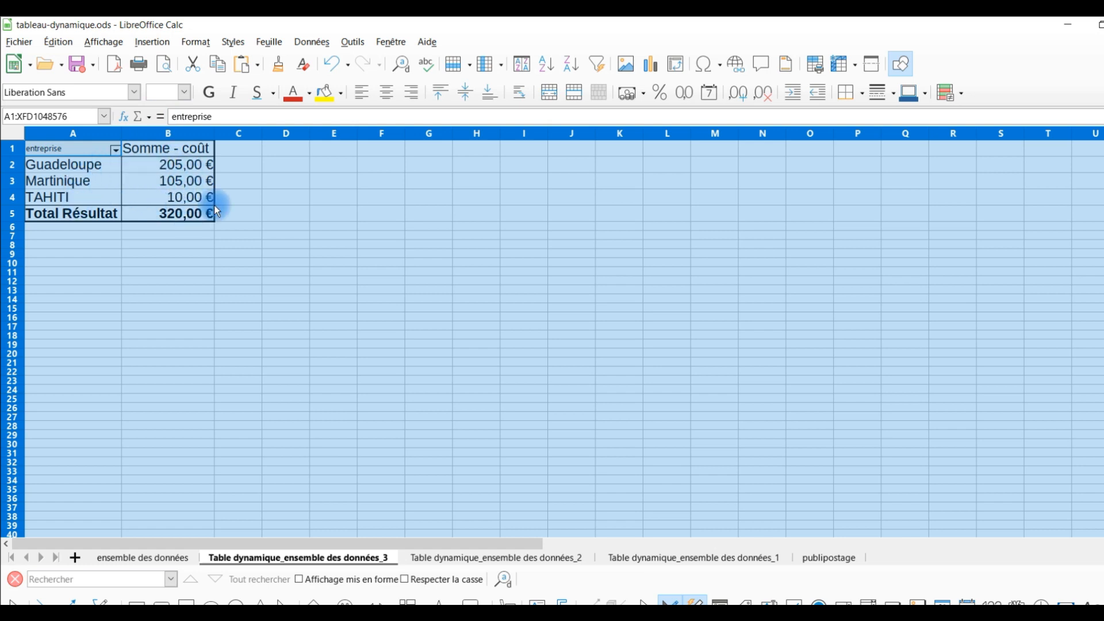
# - Edit the pivot table's layout to add NOM Prénom as a second row field below entreprise
pyautogui.rightClick(76, 147)
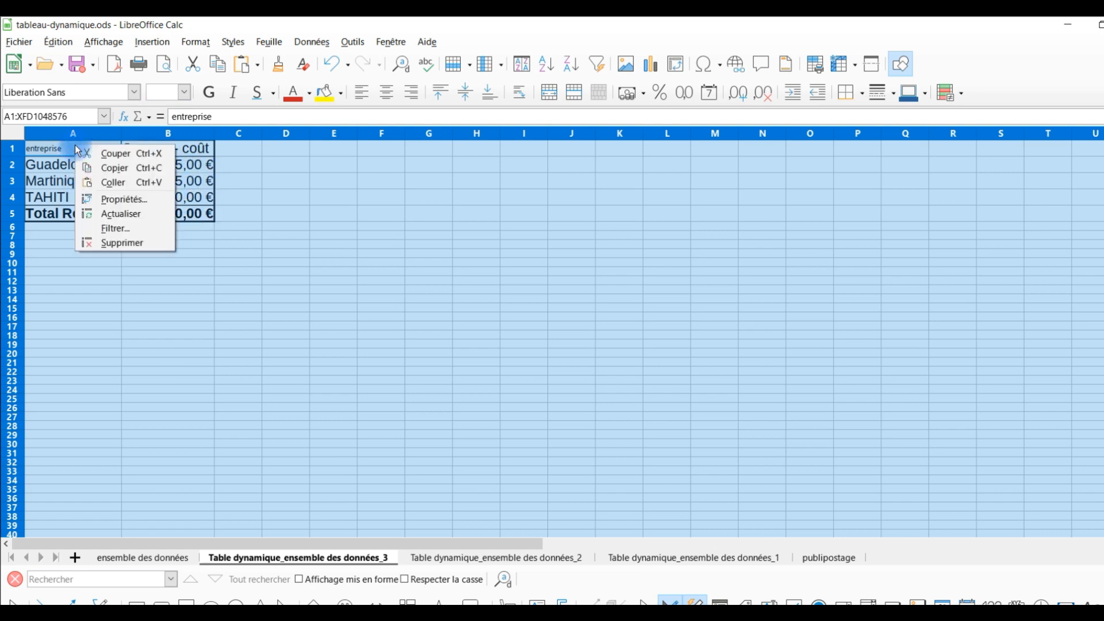
pyautogui.click(157, 205)
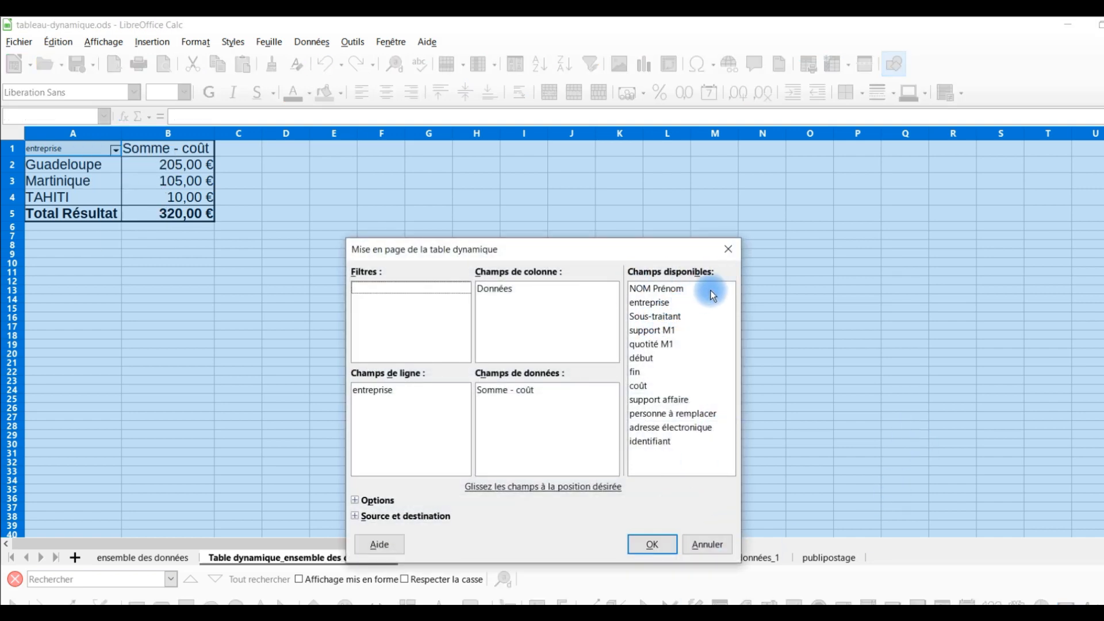
pyautogui.click(666, 292)
pyautogui.moveTo(666, 292); pyautogui.dragTo(376, 412)
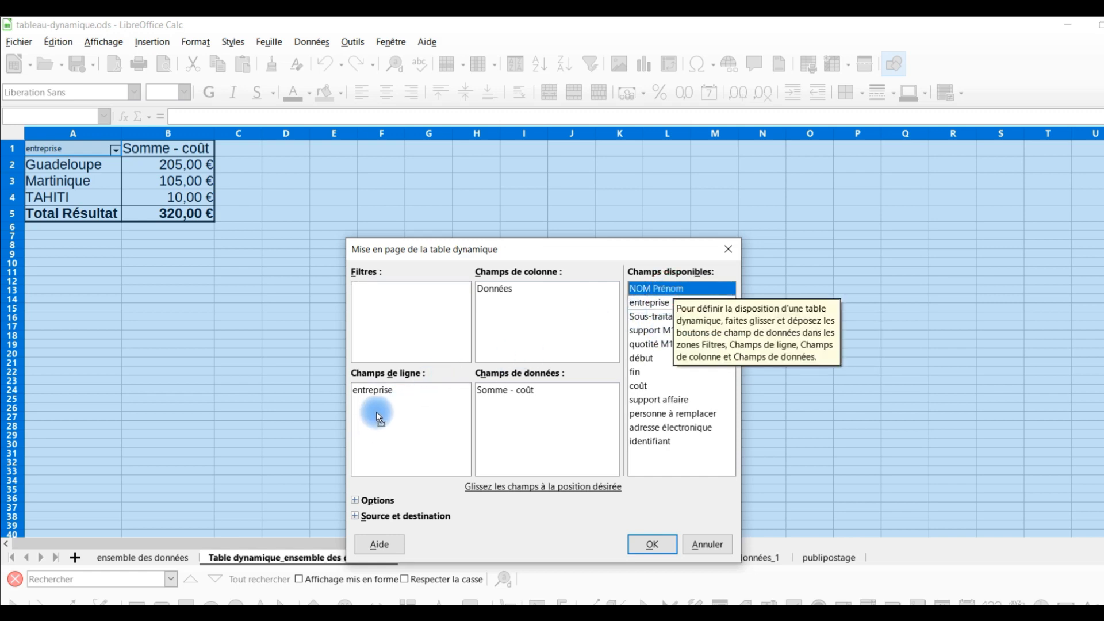
pyautogui.click(652, 543)
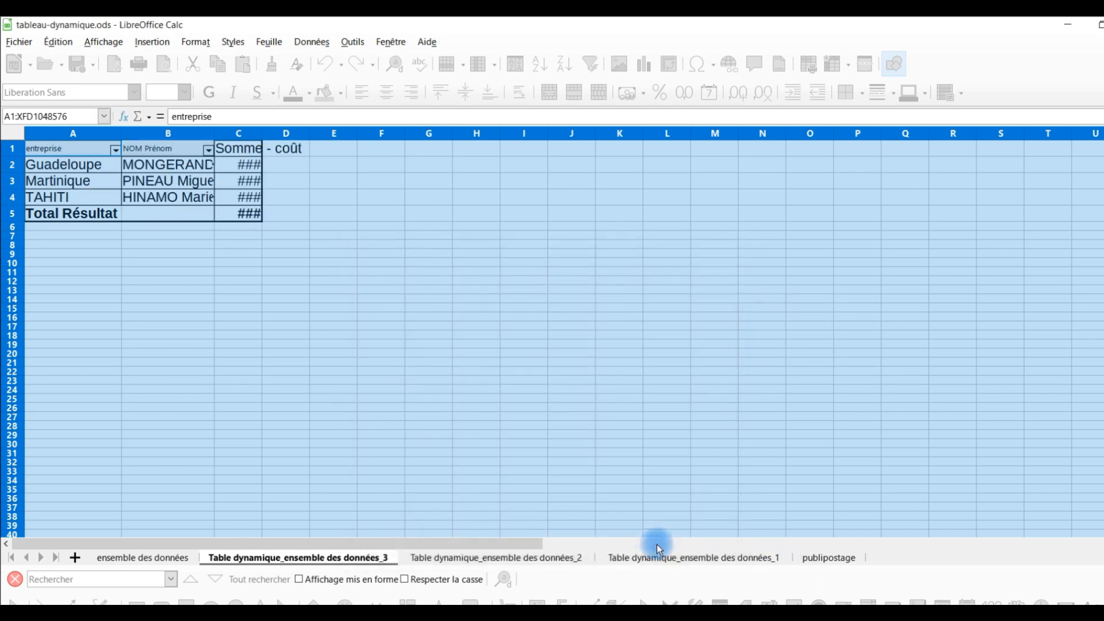
# - Fit the widths of the pivot table's columns to the full names and costs, and deselect the sheet
pyautogui.click(215, 133)
pyautogui.doubleClick(216, 133)
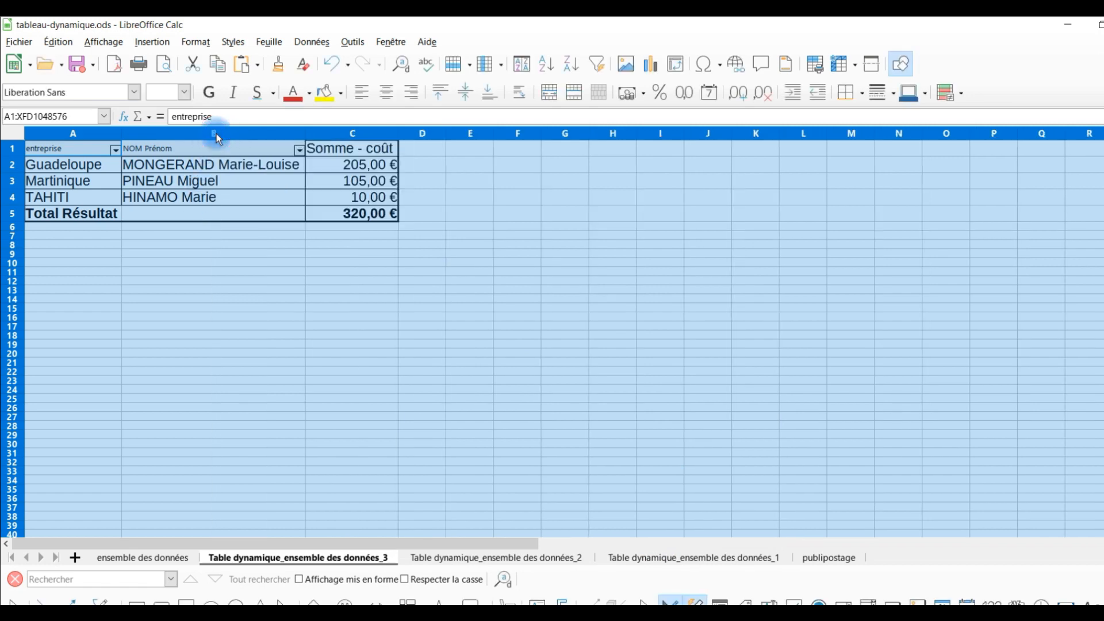
pyautogui.click(501, 236)
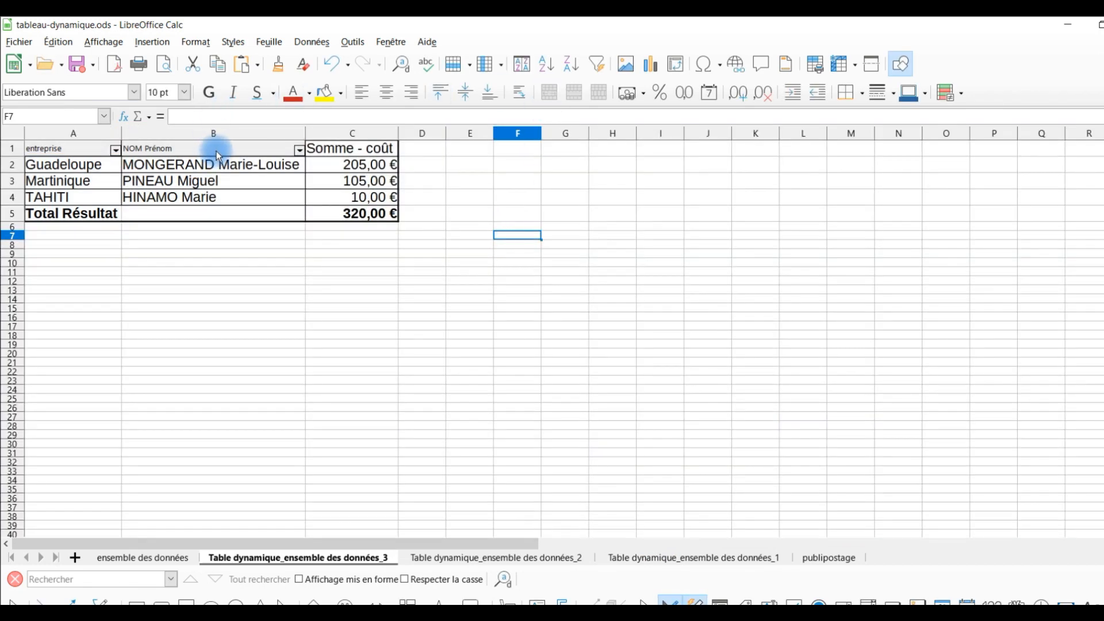
# - Remove the entreprise field from the pivot table directly on the sheet, and fit column A to its contents
pyautogui.click(65, 150)
pyautogui.click(65, 149)
pyautogui.moveTo(66, 149); pyautogui.dragTo(178, 365)
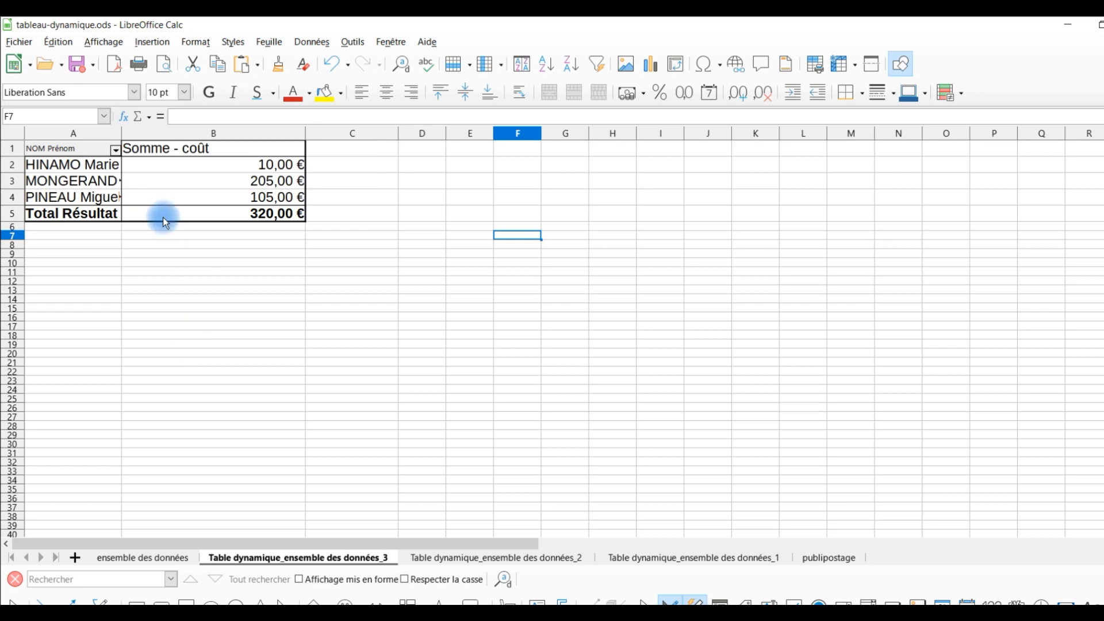
pyautogui.doubleClick(122, 133)
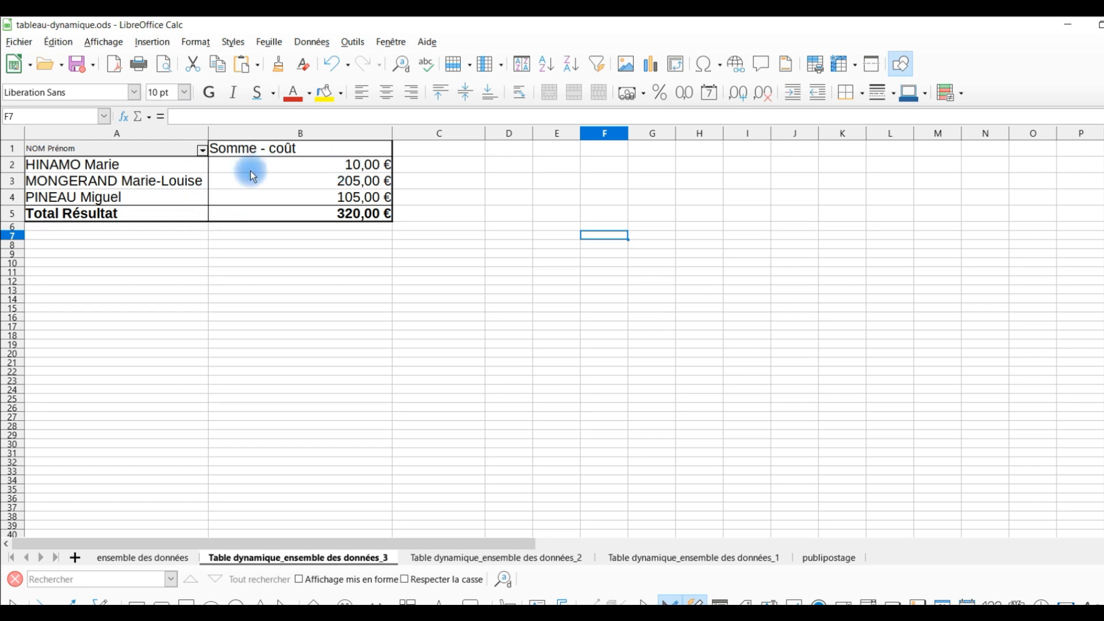
# - Look over the pivot tables on Table dynamique_ensemble des données_2 and _1, and refresh the one on Table dynamique_ensemble des données_2
pyautogui.click(482, 553)
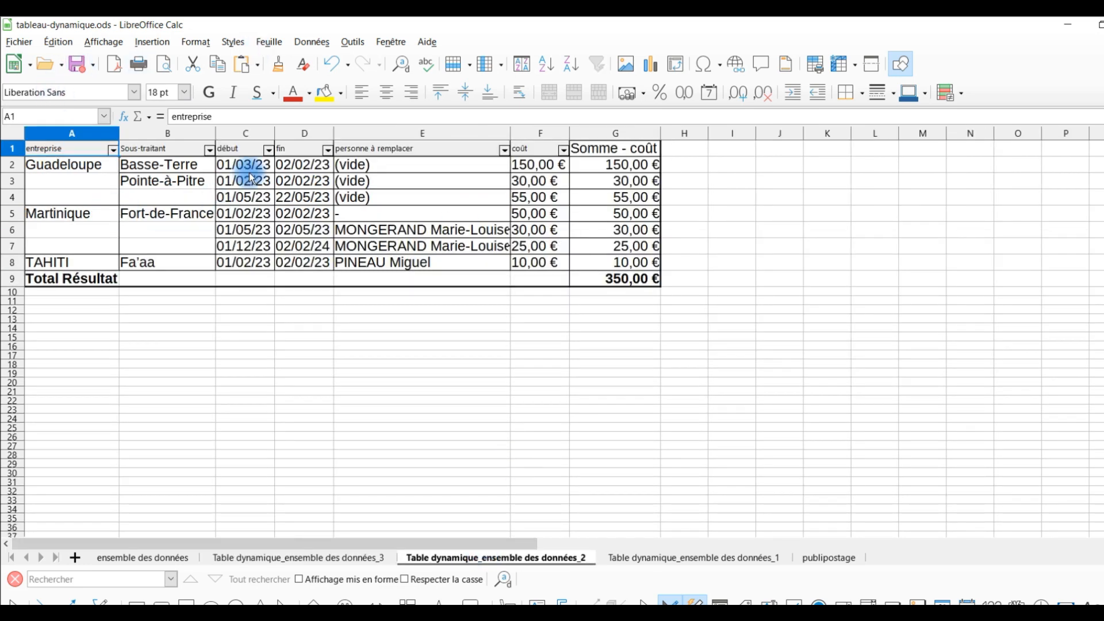
pyautogui.click(657, 540)
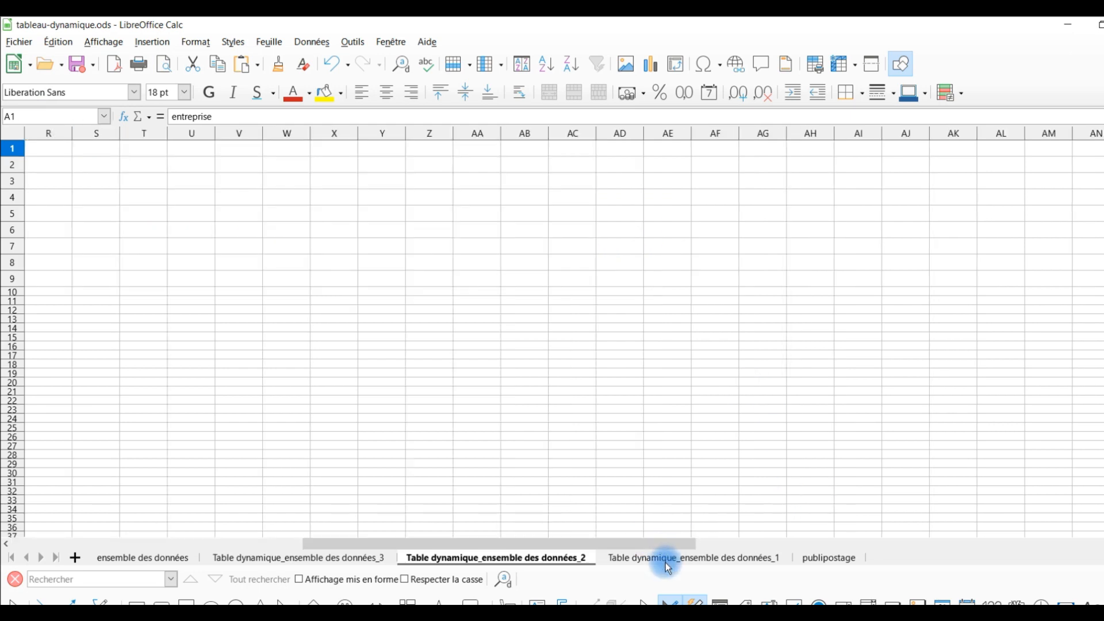
pyautogui.click(664, 557)
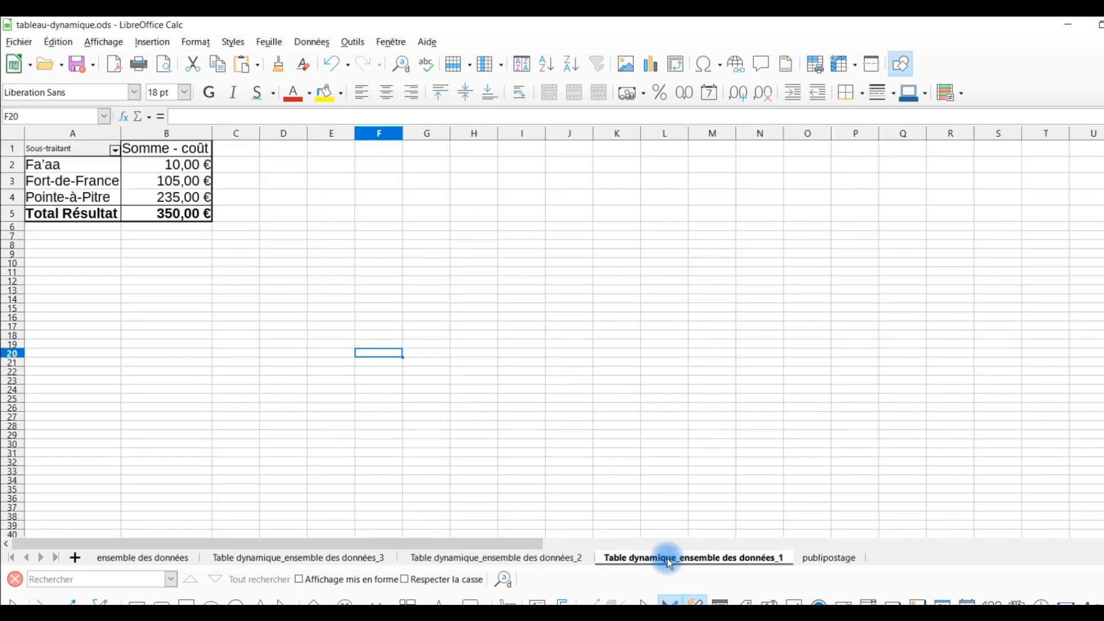
pyautogui.click(839, 558)
pyautogui.click(544, 559)
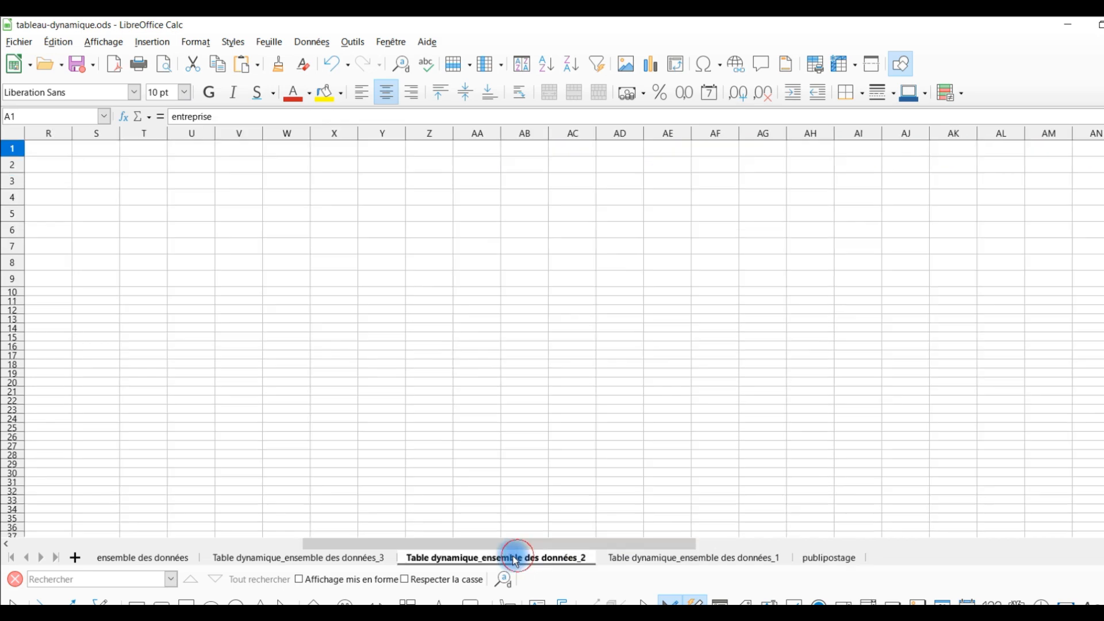
pyautogui.click(666, 560)
pyautogui.click(529, 558)
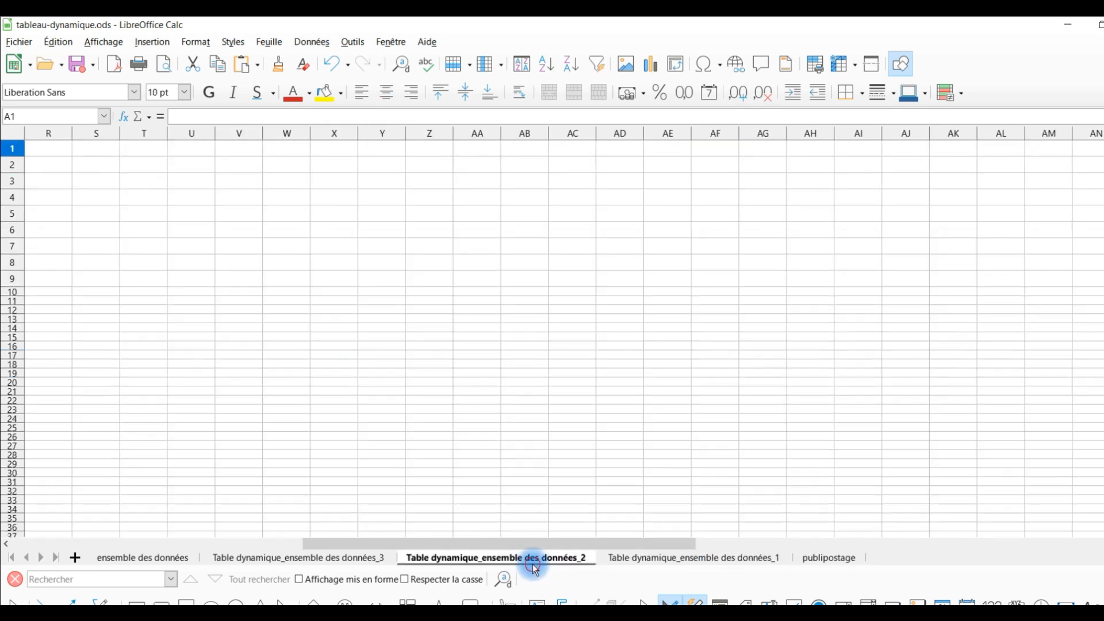
pyautogui.moveTo(383, 543); pyautogui.dragTo(55, 541)
pyautogui.rightClick(51, 151)
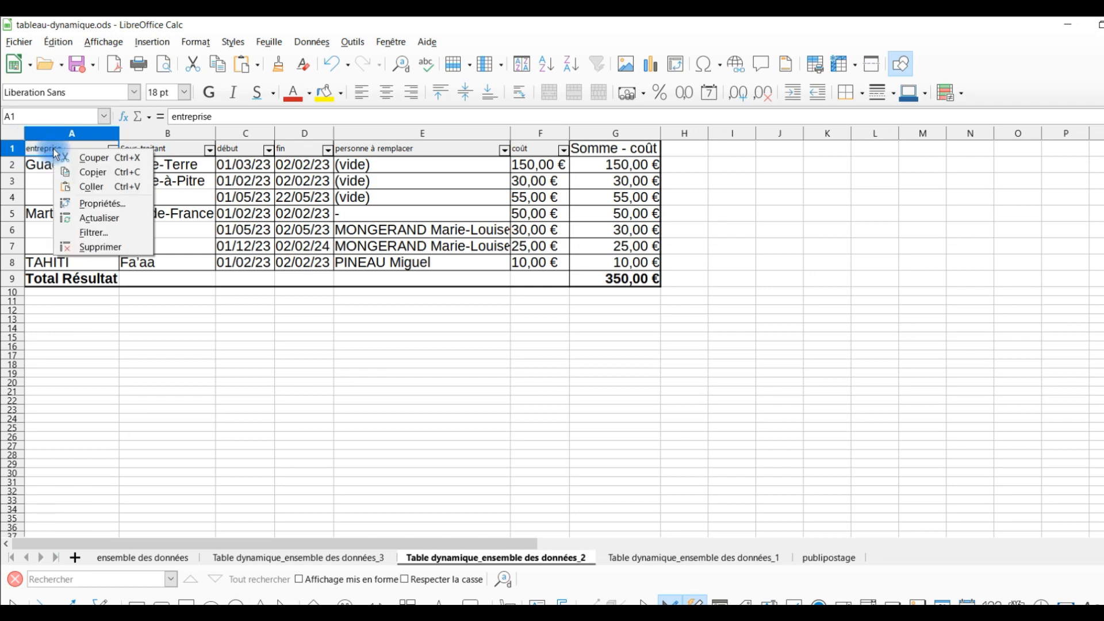
pyautogui.click(109, 219)
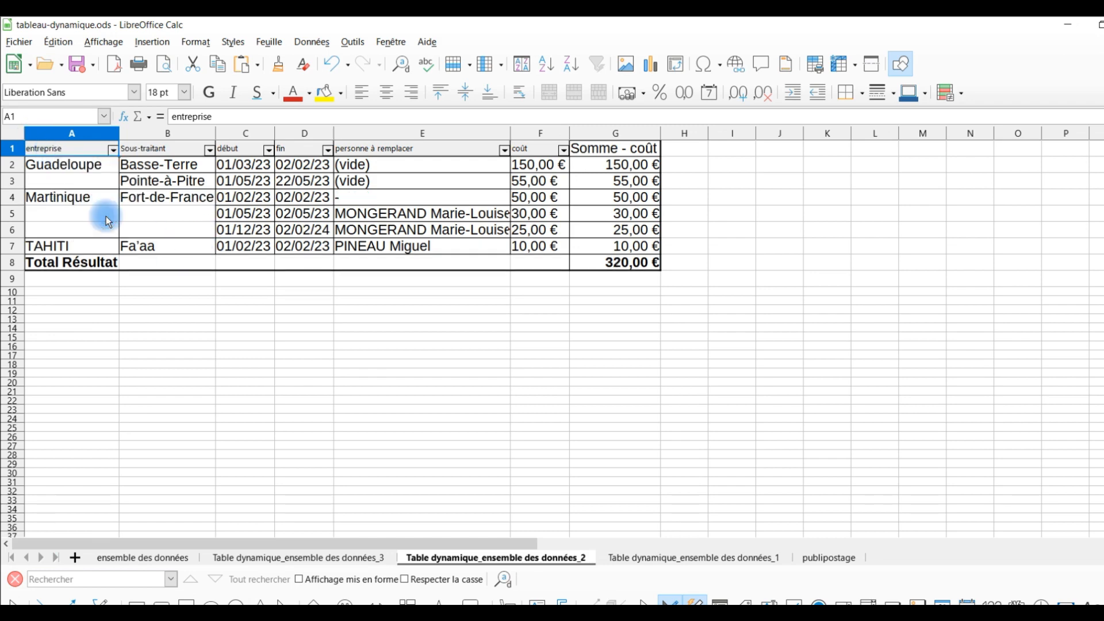
# - Compare the source records on ensemble des données with the name in B2 of publipostage and its row of lookups
pyautogui.click(141, 557)
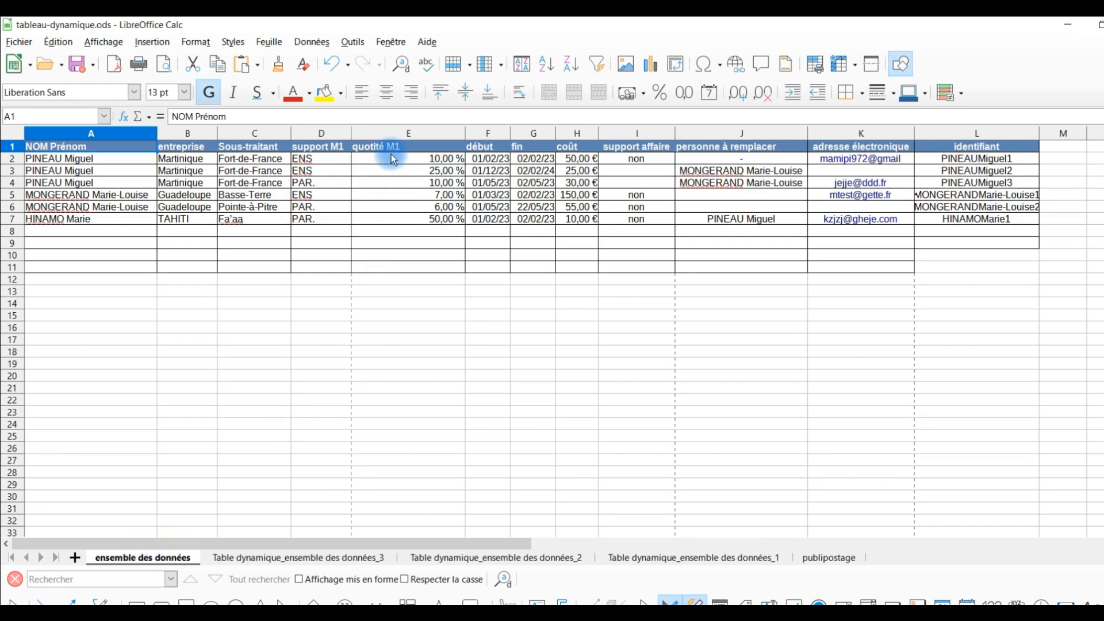
pyautogui.click(835, 557)
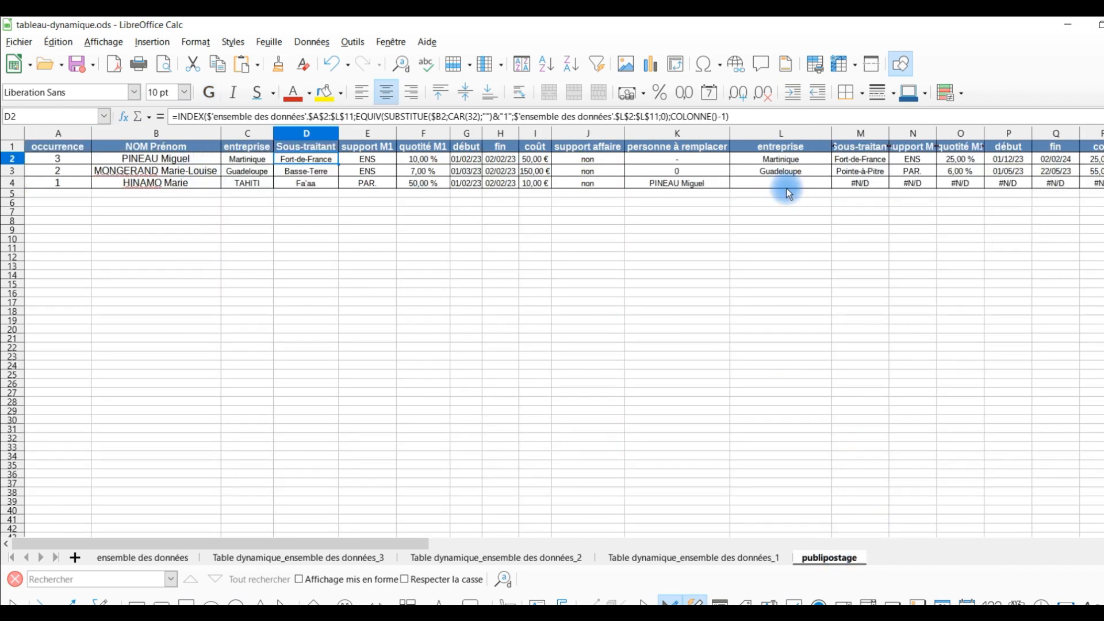
pyautogui.moveTo(208, 549); pyautogui.dragTo(69, 566)
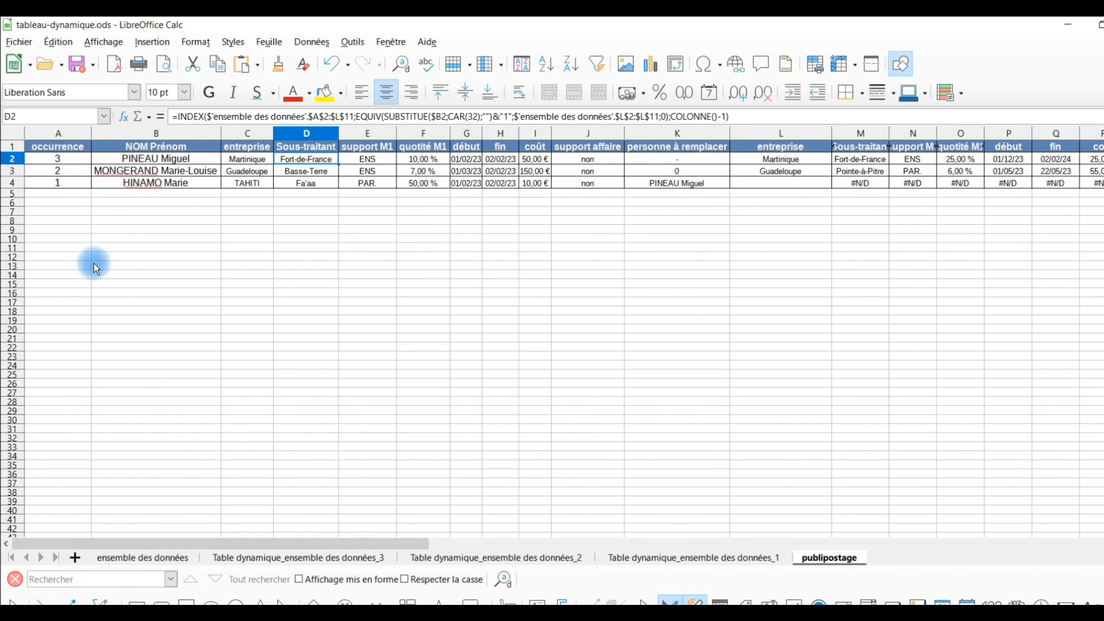
pyautogui.click(115, 156)
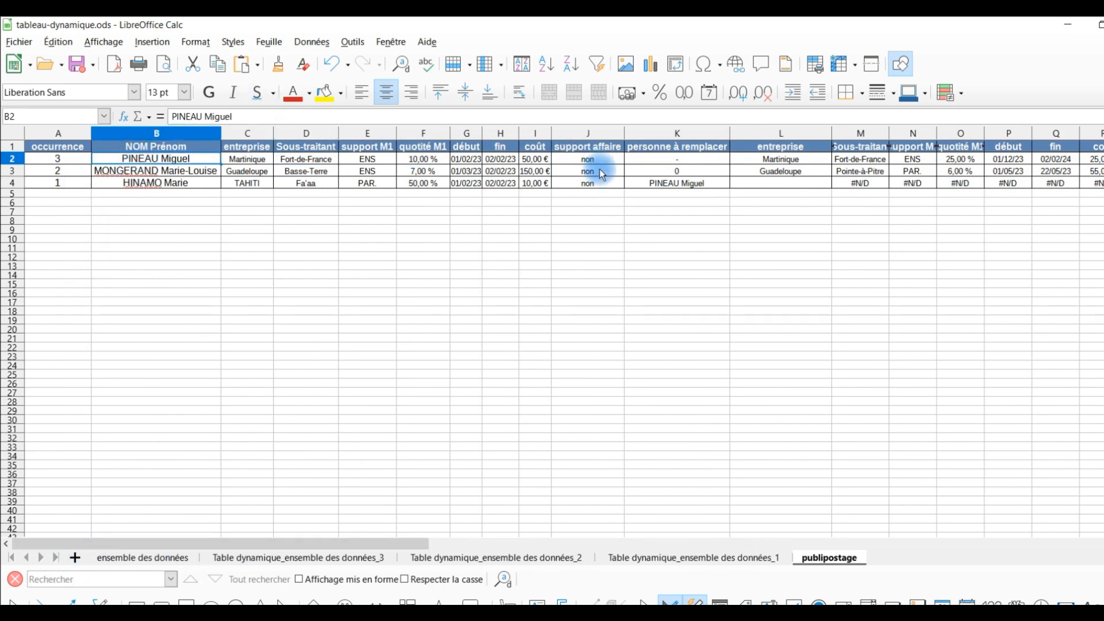
# - Wrap the INDEX/EQUIV formula in M4 of publipostage in SIERREUR with "" as the alternative value, and inspect the formula in N4
pyautogui.click(860, 183)
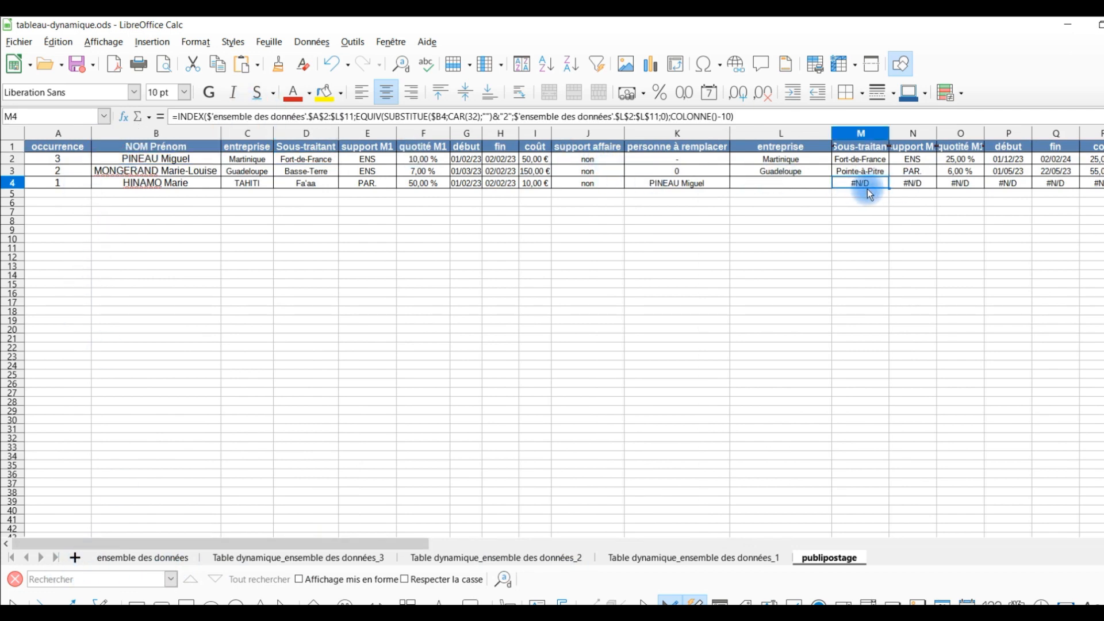
pyautogui.click(172, 116)
pyautogui.press('Right')
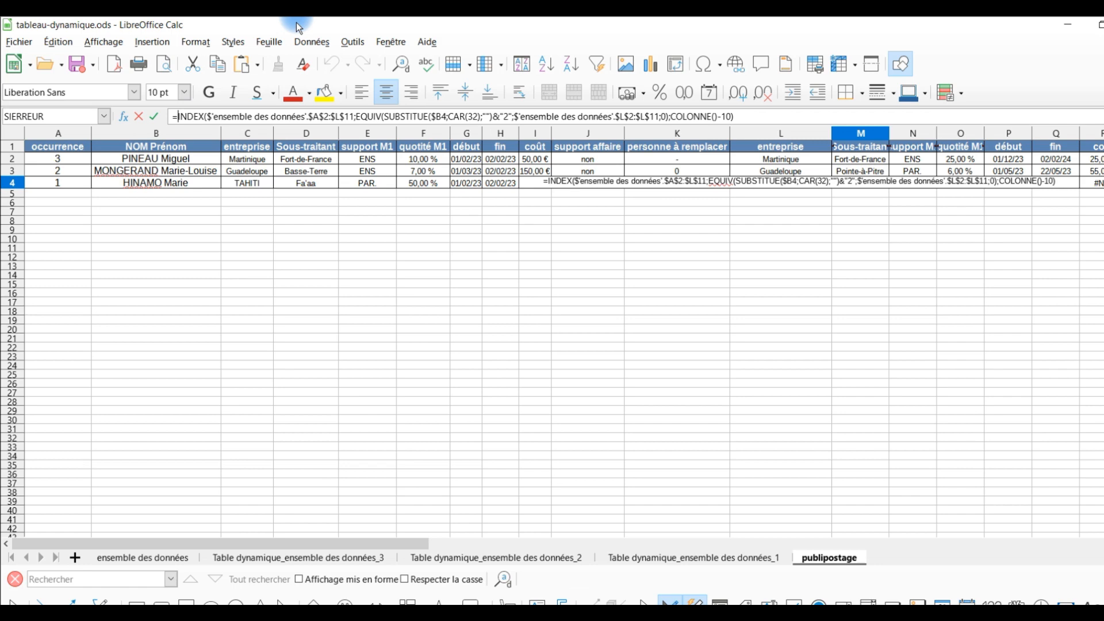
pyautogui.write('sierreur')
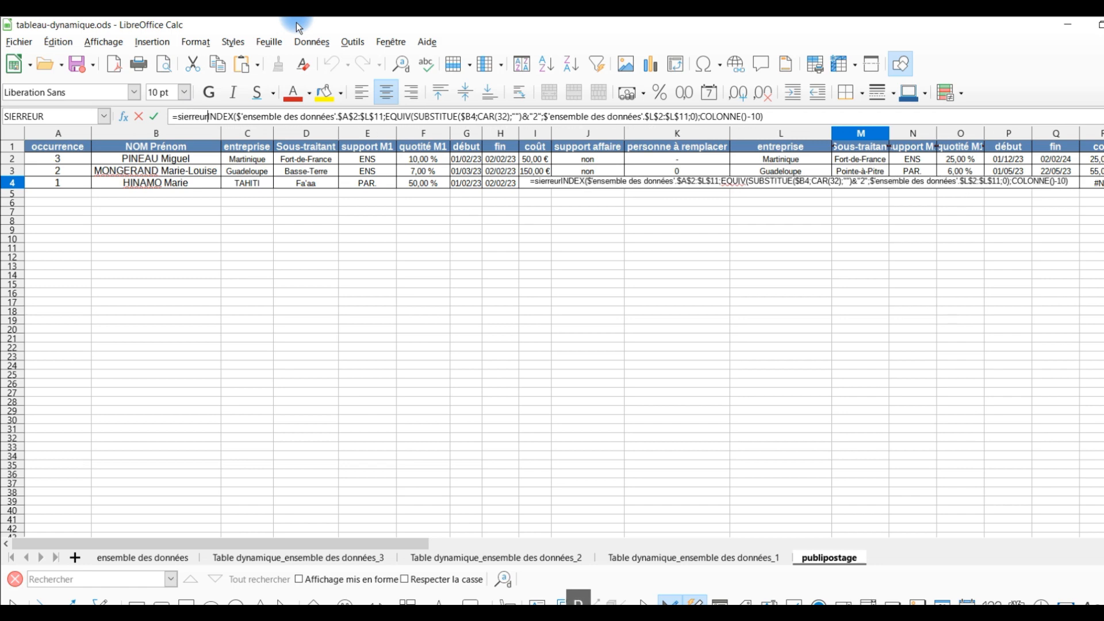
pyautogui.write('(')
pyautogui.press('End')
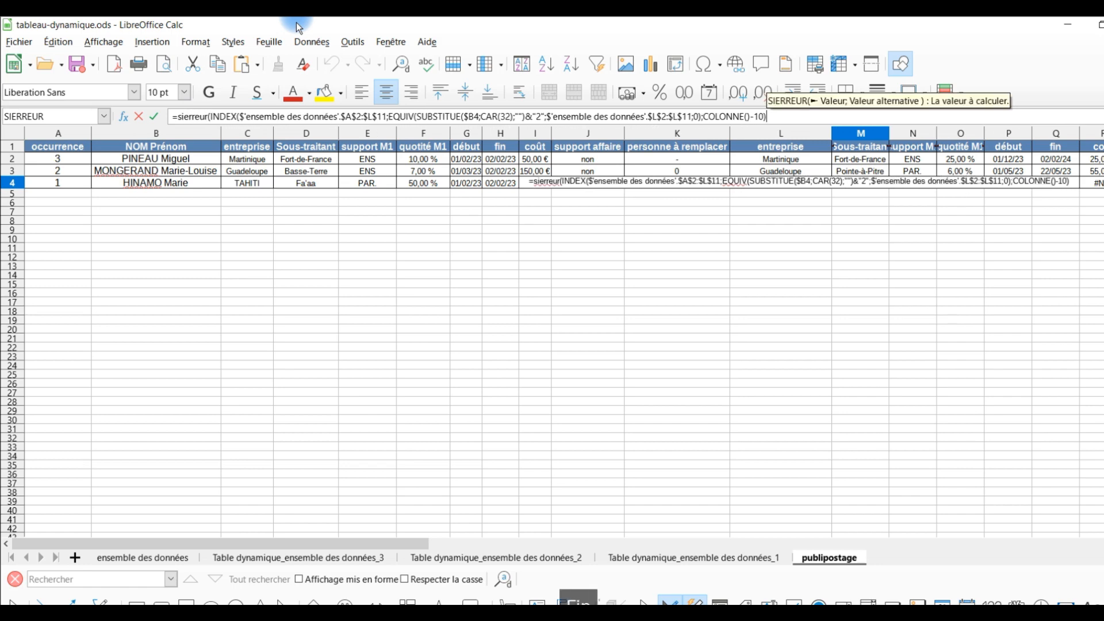
pyautogui.write(';""')
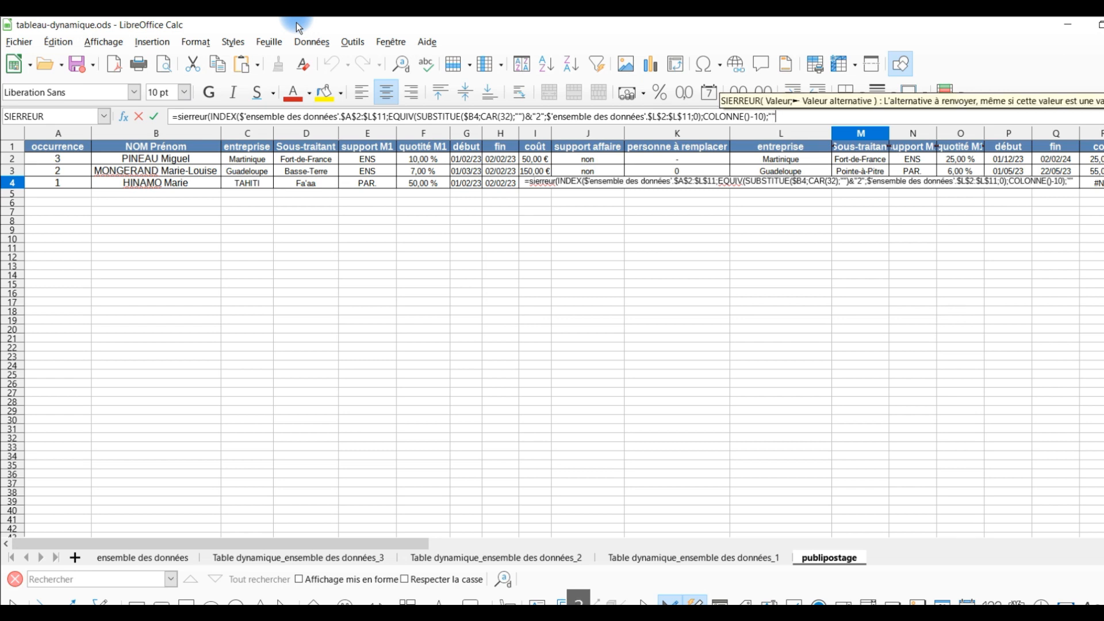
pyautogui.write(')')
pyautogui.press('Return')
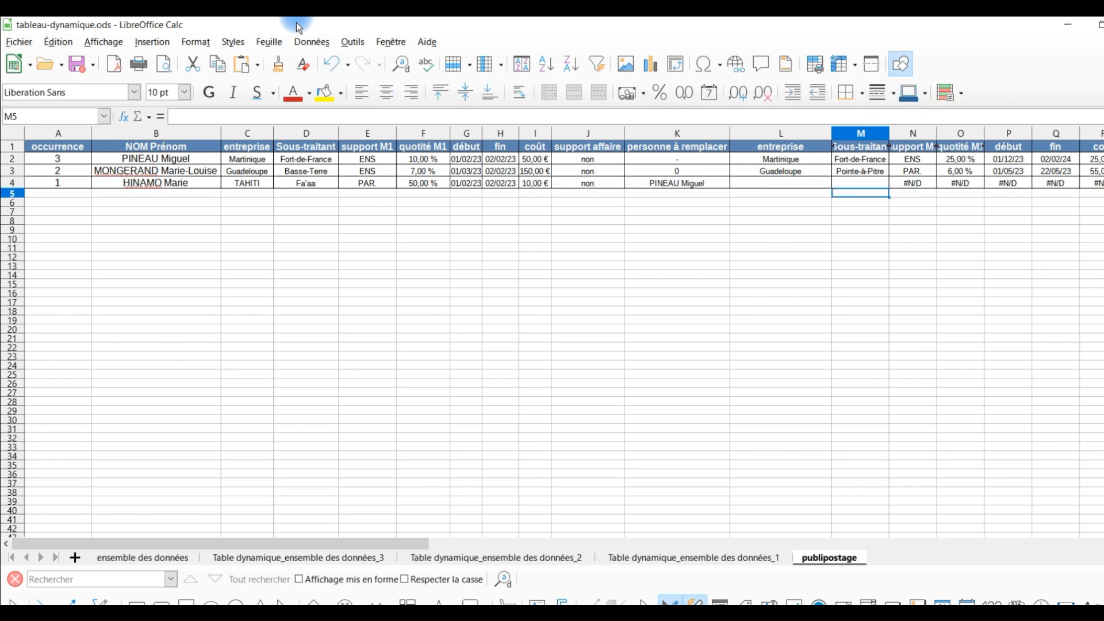
pyautogui.click(913, 183)
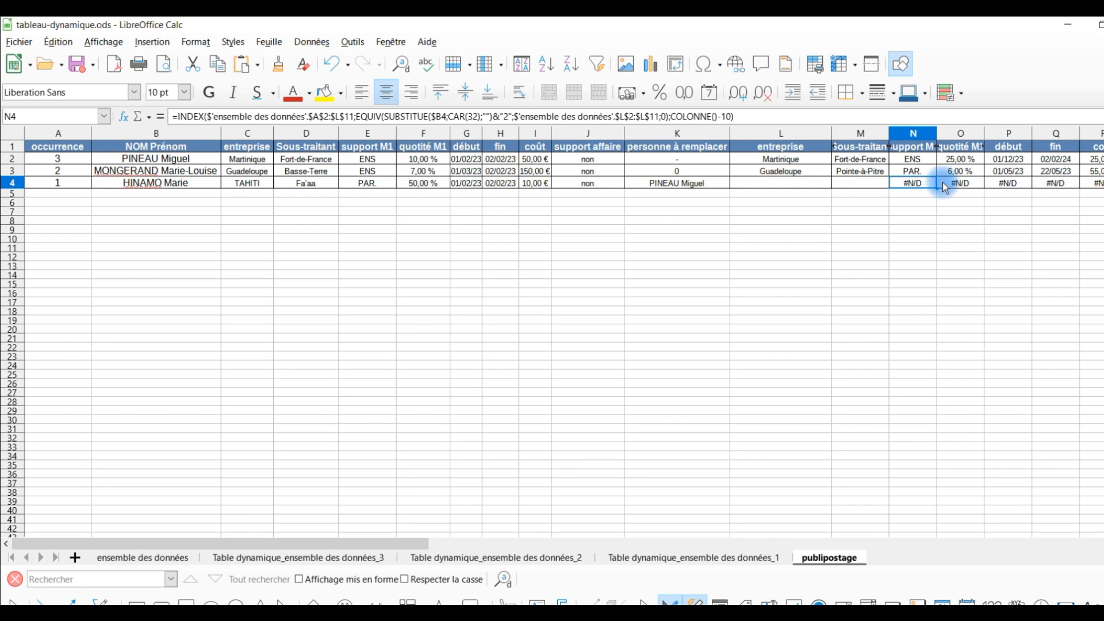
# - Check the lookup formulas in row 4 of publipostage up to P4, and open the formula in U2 at an enlarged view
pyautogui.click(977, 183)
pyautogui.click(1006, 183)
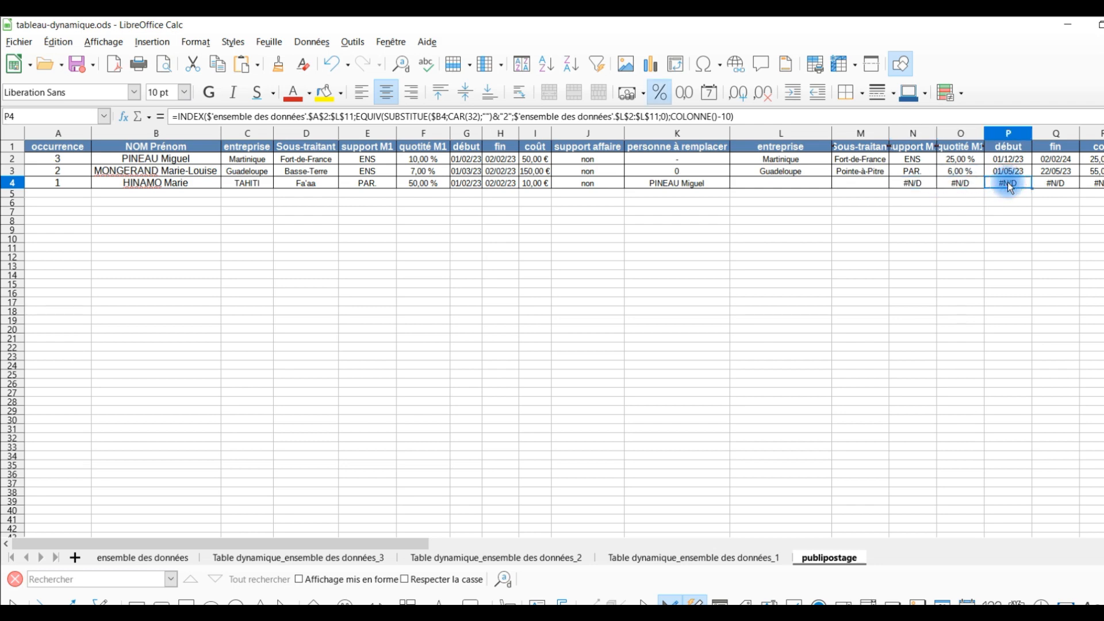
pyautogui.moveTo(313, 550); pyautogui.dragTo(653, 558)
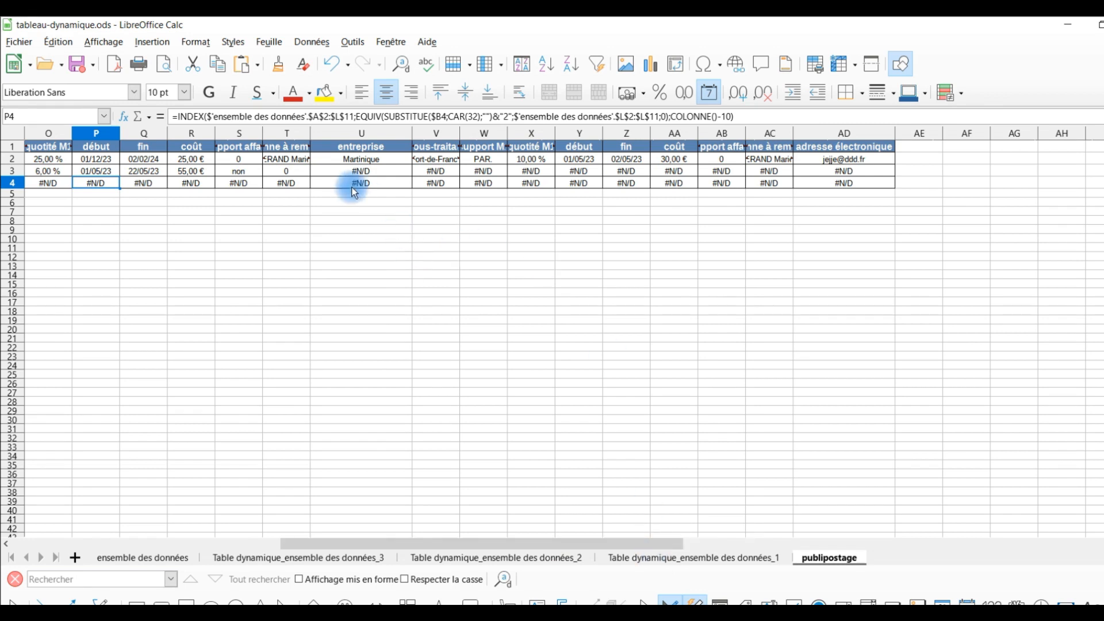
pyautogui.doubleClick(366, 161)
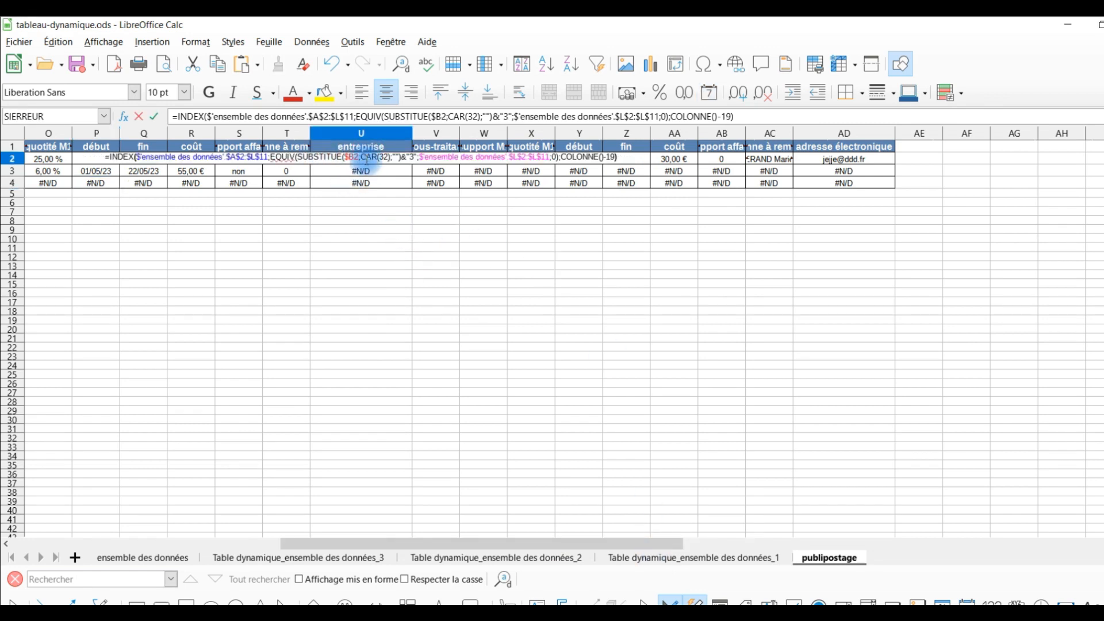
pyautogui.click(435, 116)
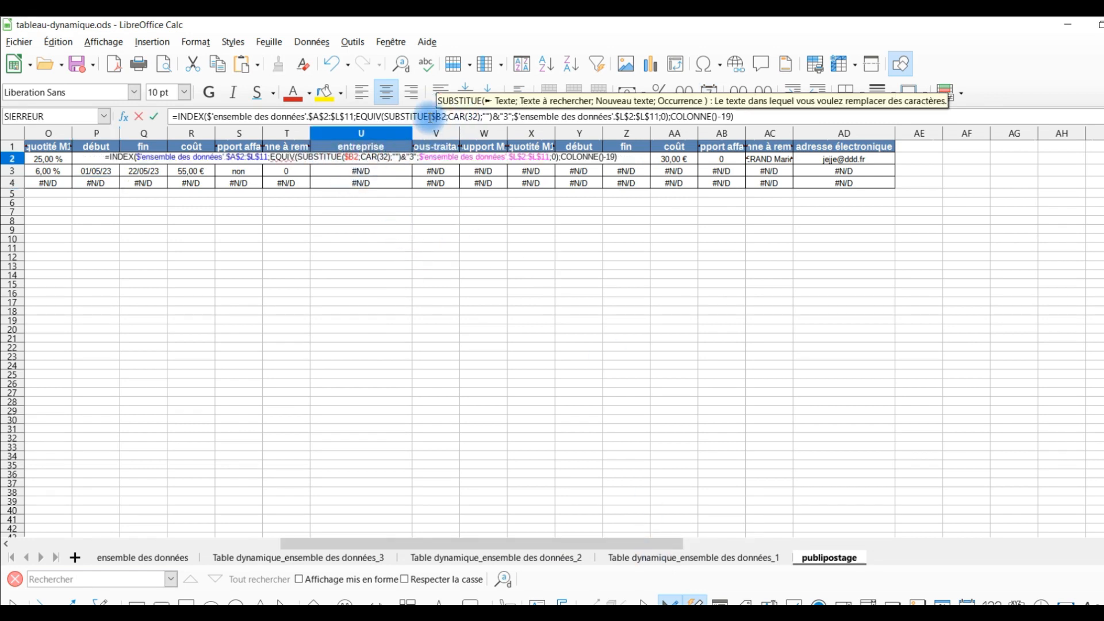
pyautogui.keyDown('ctrl'); pyautogui.scroll(5, 485, 163); pyautogui.keyUp('ctrl')
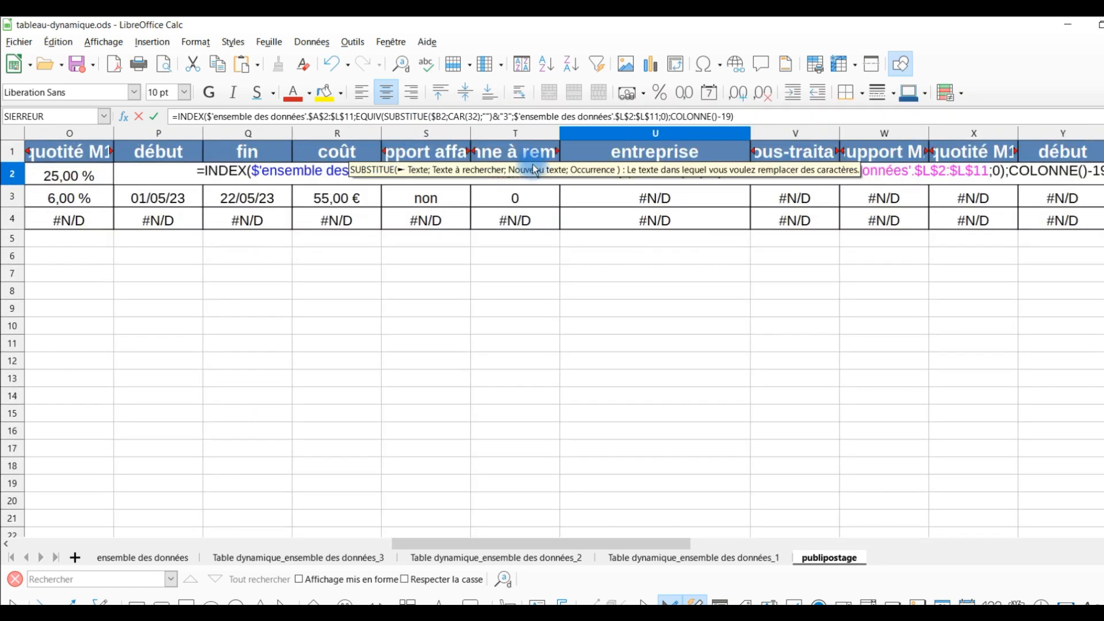
pyautogui.keyDown('ctrl'); pyautogui.scroll(2, 844, 241); pyautogui.keyUp('ctrl')
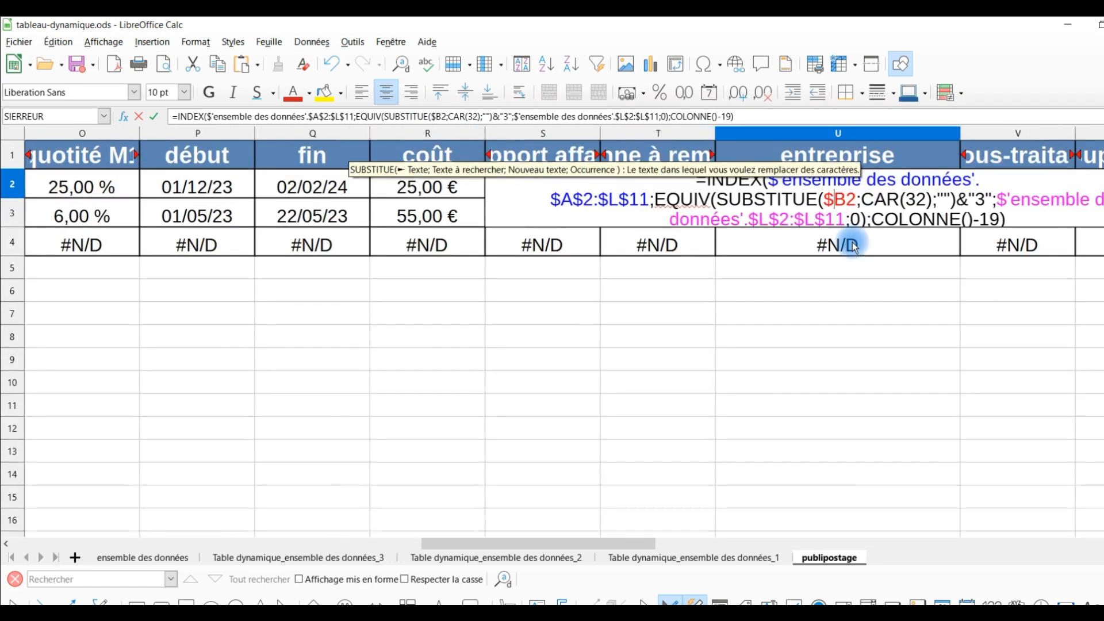
pyautogui.moveTo(639, 543); pyautogui.dragTo(756, 543)
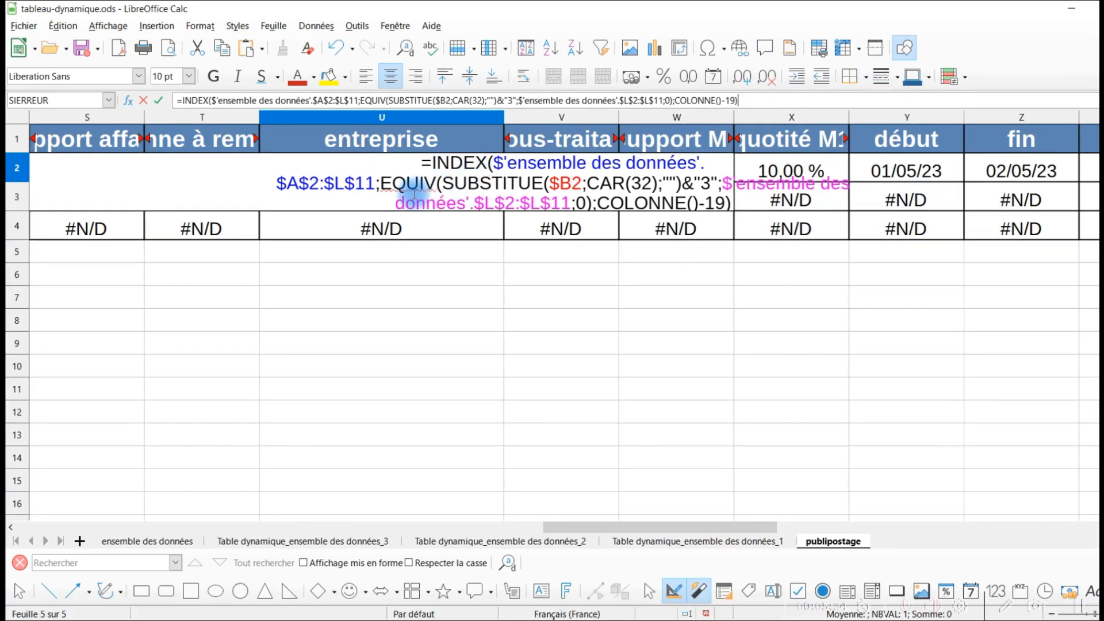
# - Examine the INDEX, EQUIV and SUBSTITUE parts of the U2 formula, and close it without editing
pyautogui.click(196, 100)
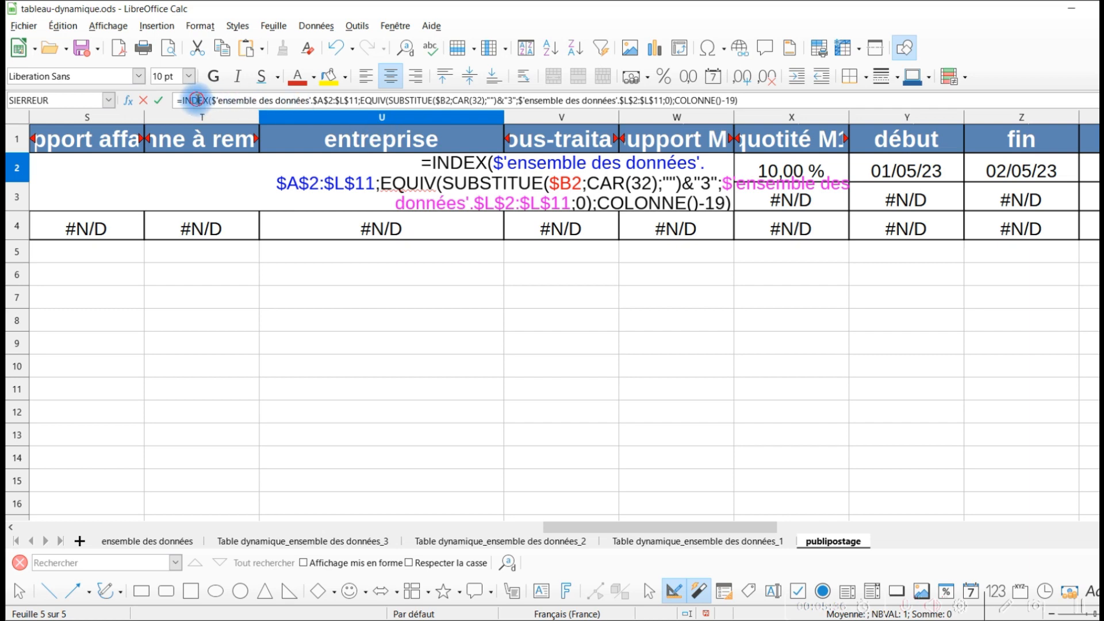
pyautogui.doubleClick(196, 100)
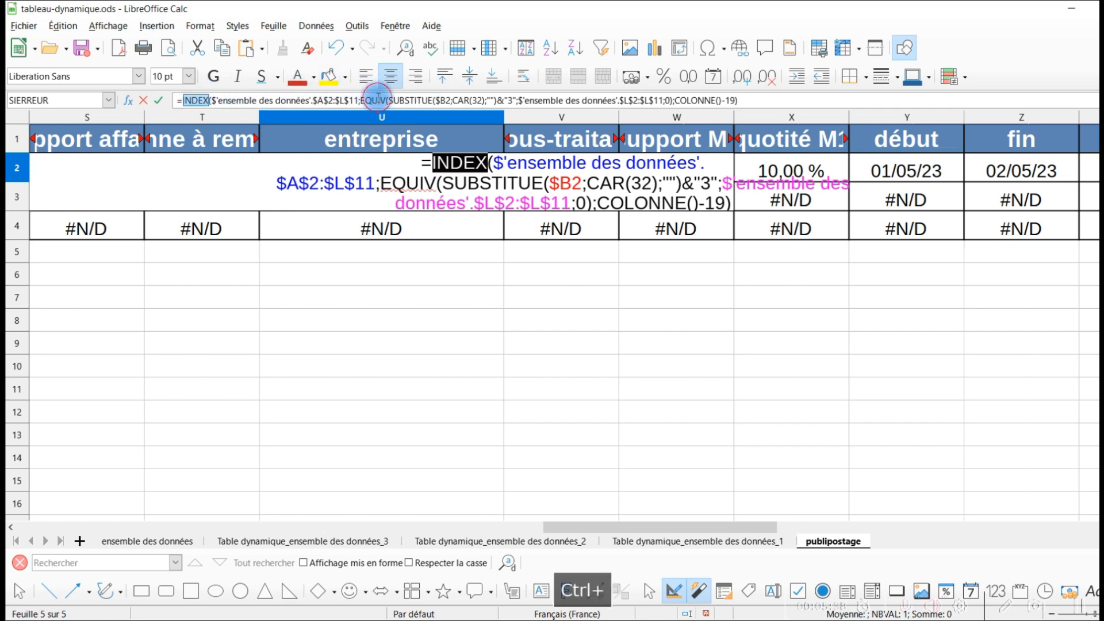
pyautogui.keyDown('ctrl'); pyautogui.doubleClick(378, 98); pyautogui.keyUp('ctrl')
pyautogui.doubleClick(387, 100)
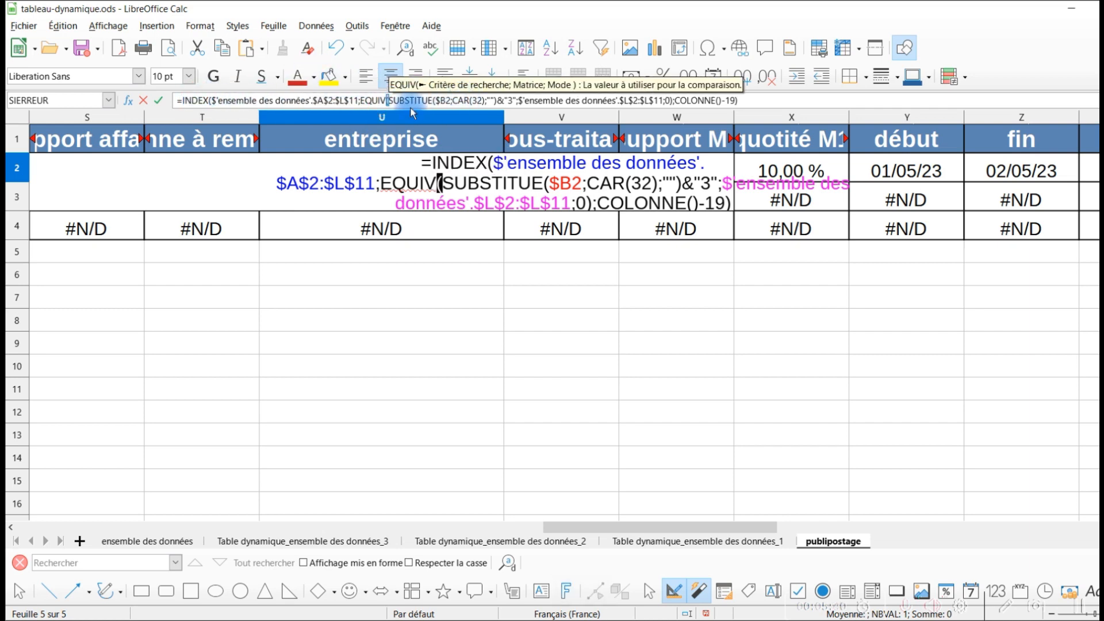
pyautogui.press('Right')
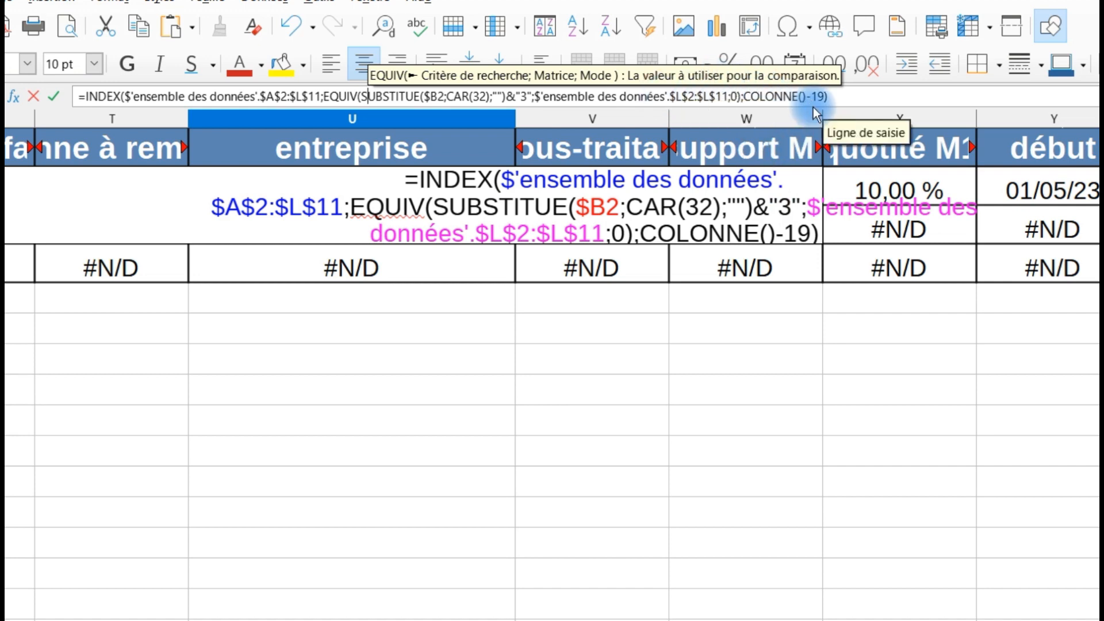
pyautogui.press('Return')
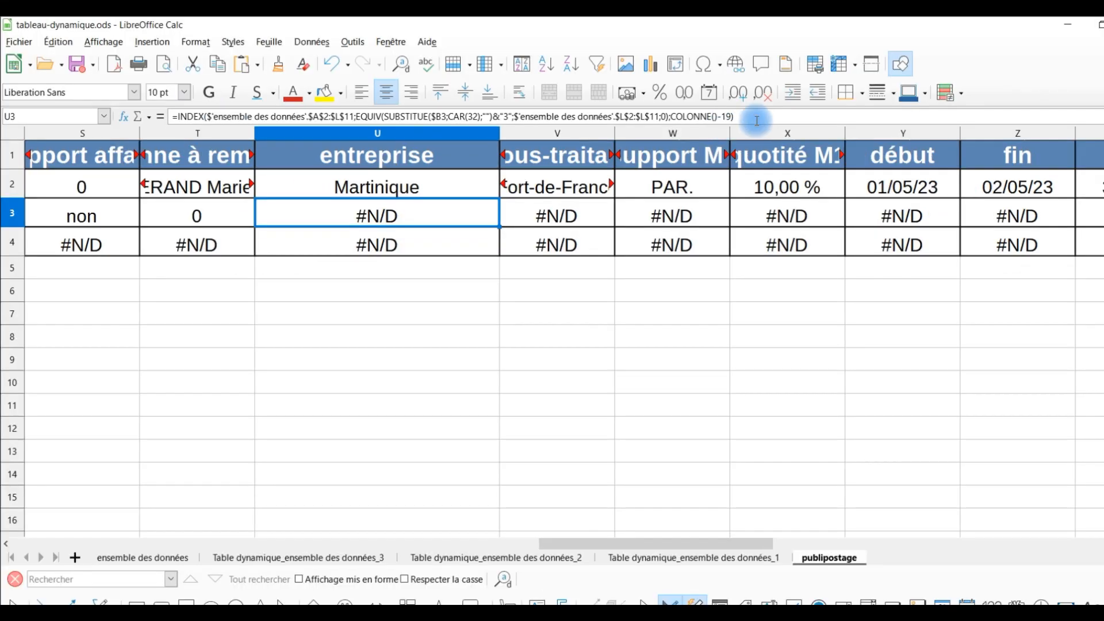
# - Review the source records on the ensemble des données sheet that the U2 lookup refers to
pyautogui.click(138, 557)
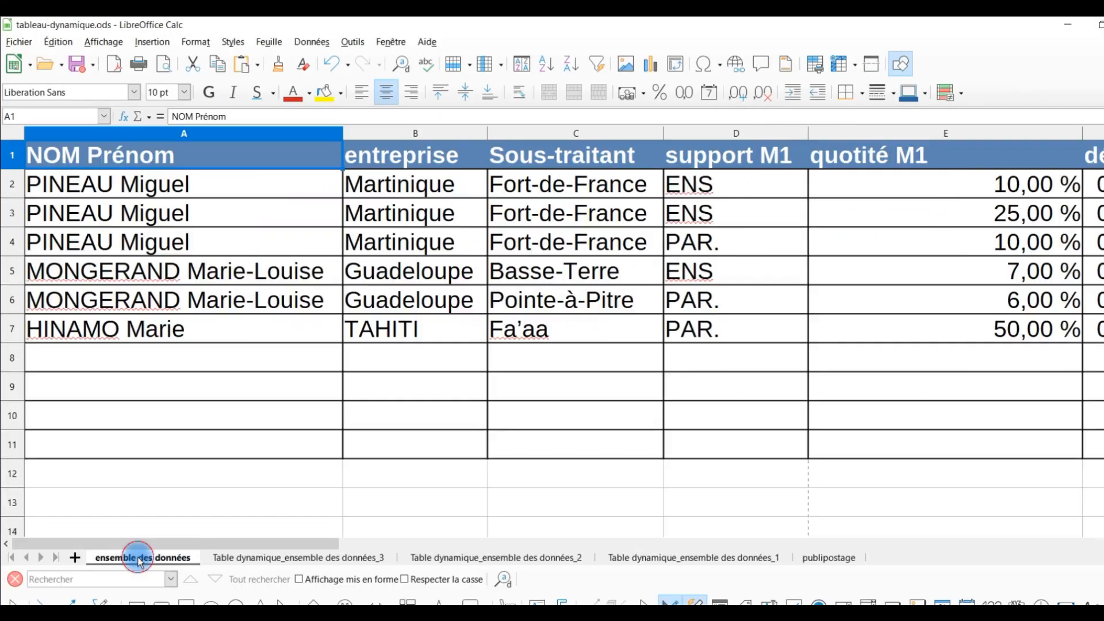
pyautogui.scroll(-5, 645, 281)
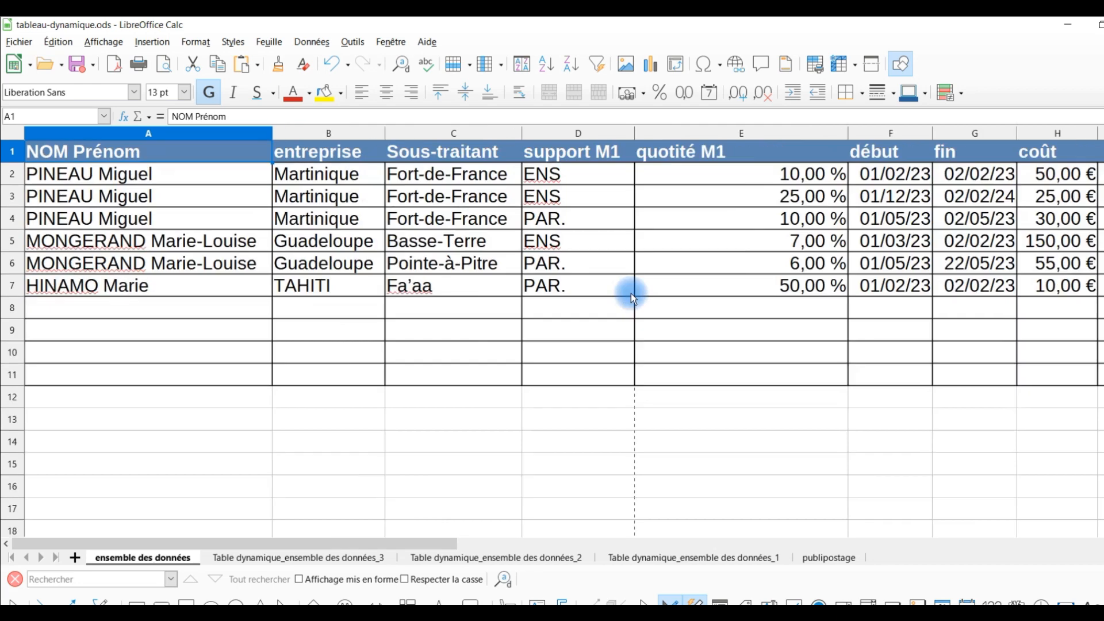